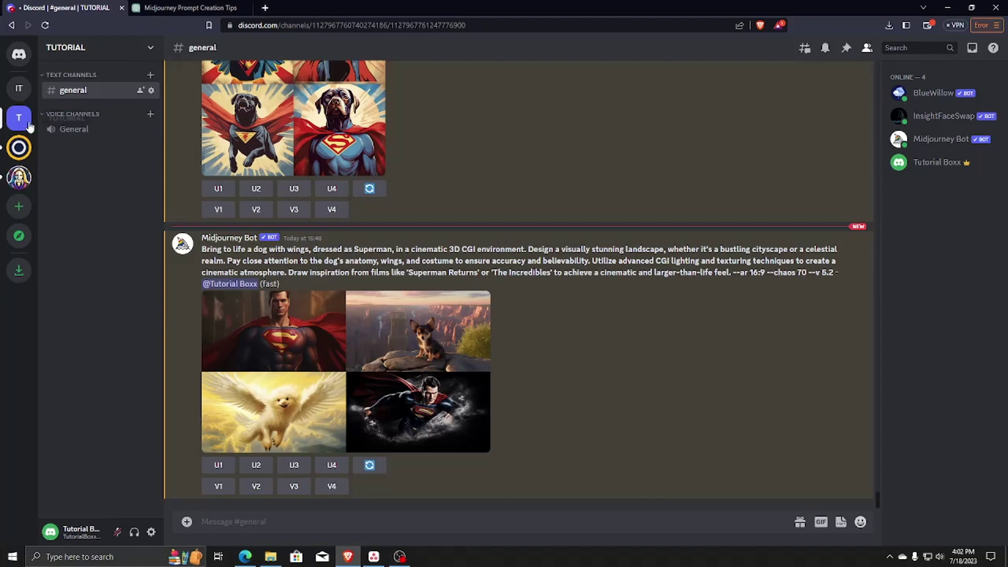
- Search the App Directory from the TUTORIAL server's settings for "DSNR ai"
{"action": "left_click", "coordinate": [99, 49]}
{"action": "left_click", "coordinate": [86, 117]}
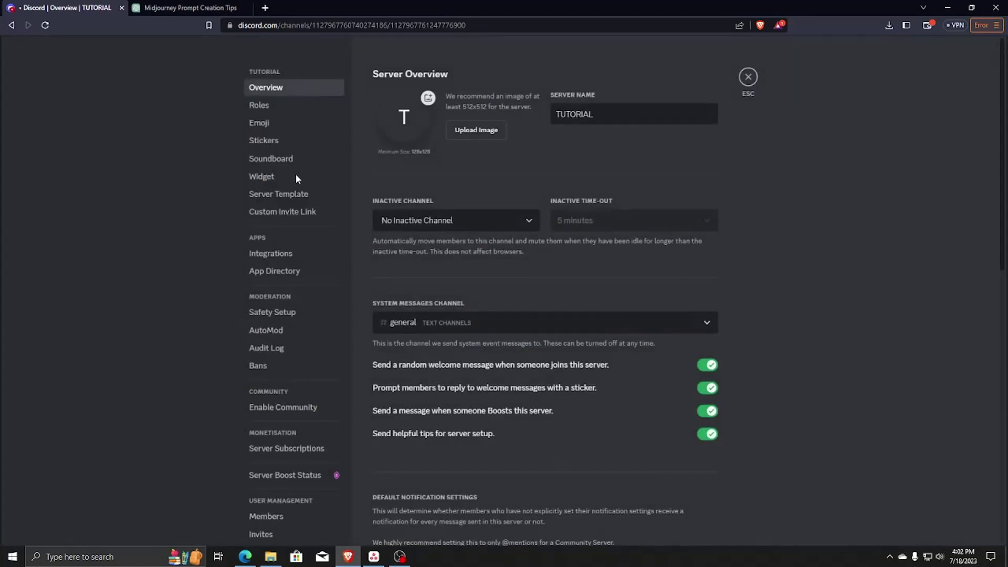
{"action": "left_click", "coordinate": [292, 271]}
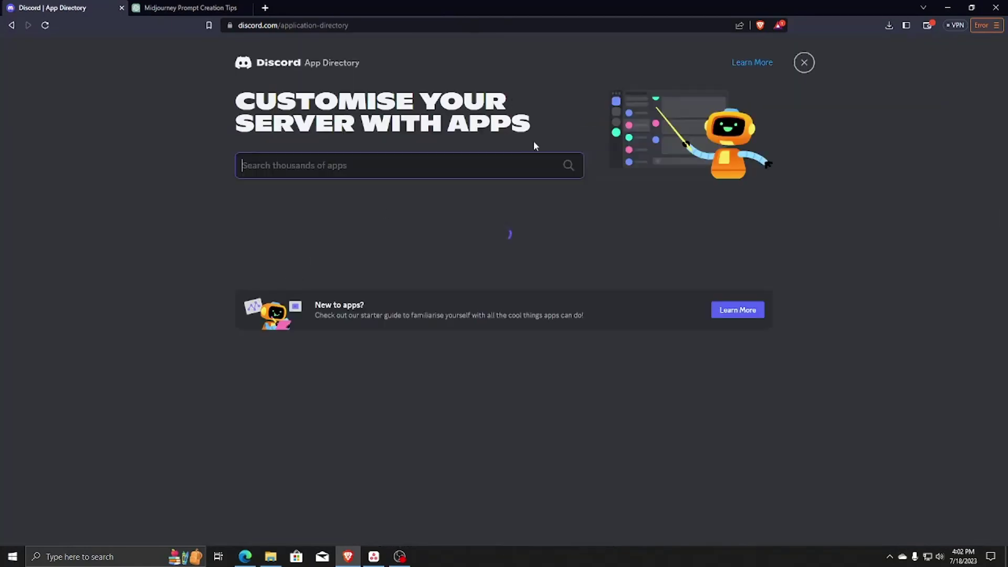
{"action": "left_click", "coordinate": [412, 166]}
{"action": "type", "text": "DSNR ai"}
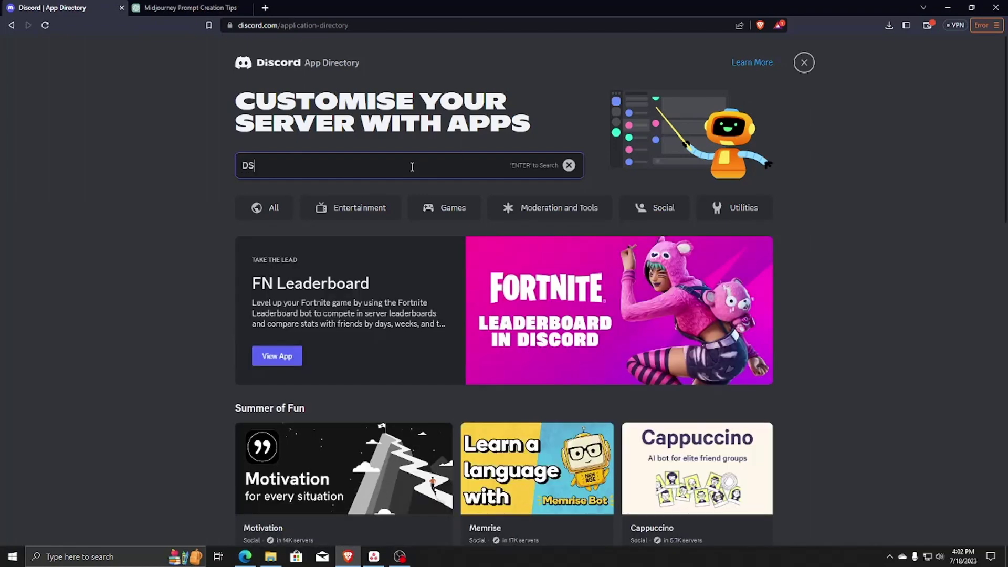
{"action": "key", "text": "Return"}
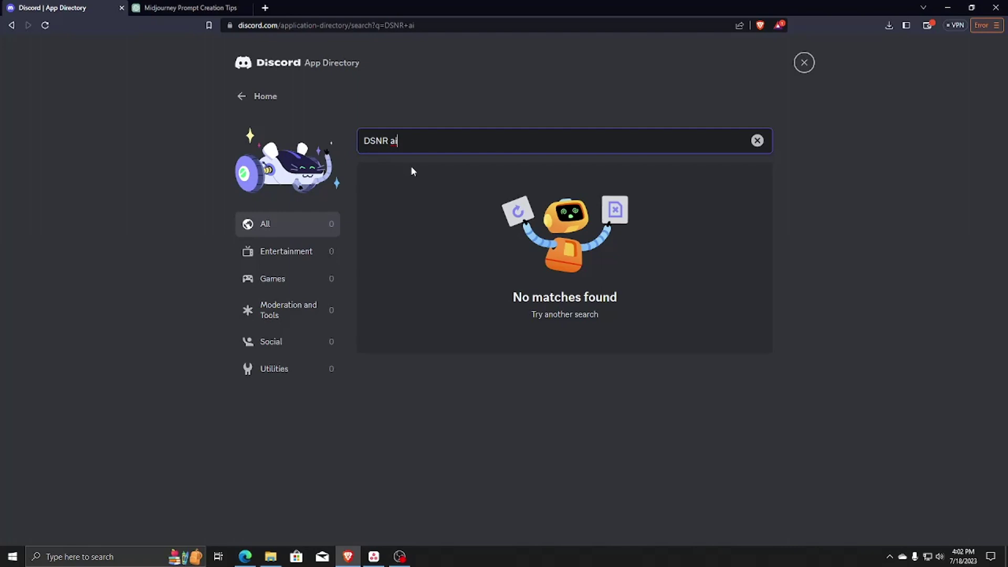
- Replace the App Directory search text with "DSNR"
{"action": "left_click", "coordinate": [757, 140]}
{"action": "type", "text": "D"}
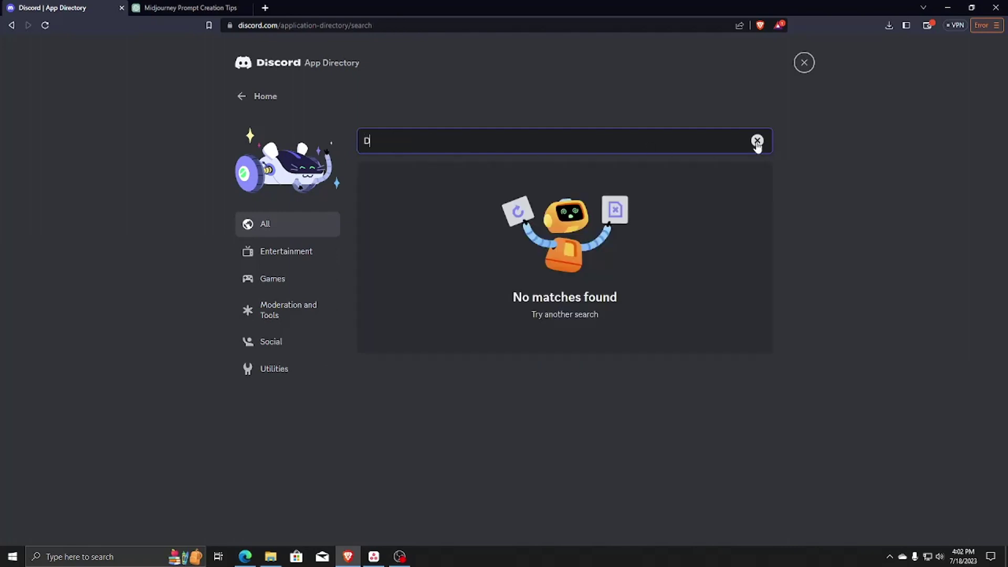
{"action": "type", "text": "SNR"}
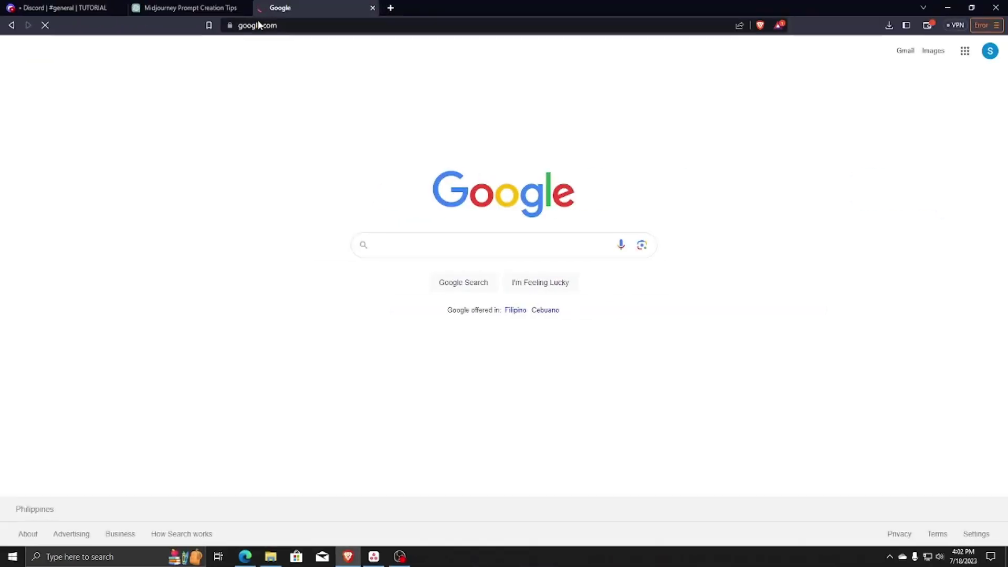
- Search Google for "dsnr ai" and open the dsnr.ai website
{"action": "type", "text": "dsnr"}
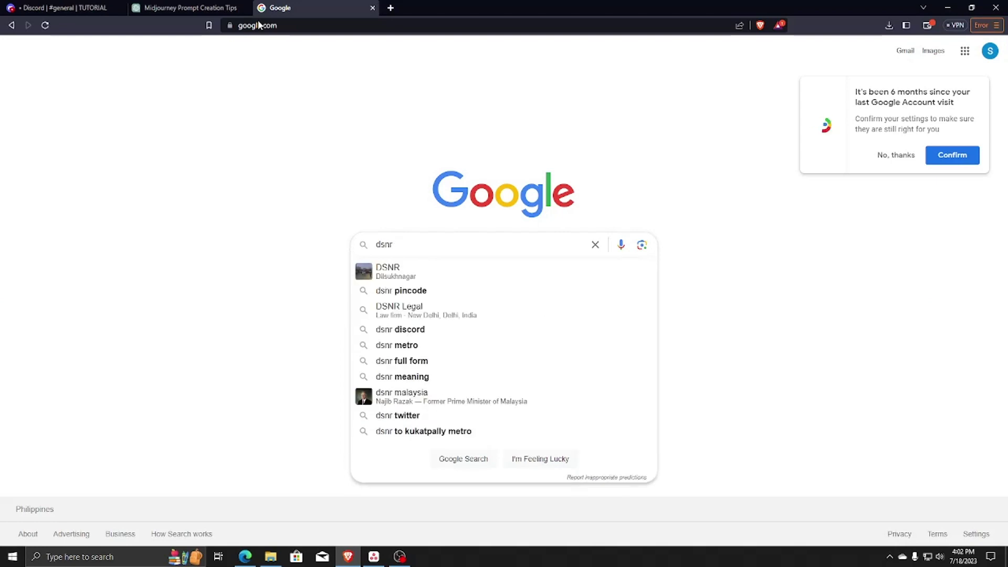
{"action": "type", "text": " ai"}
{"action": "key", "text": "Return"}
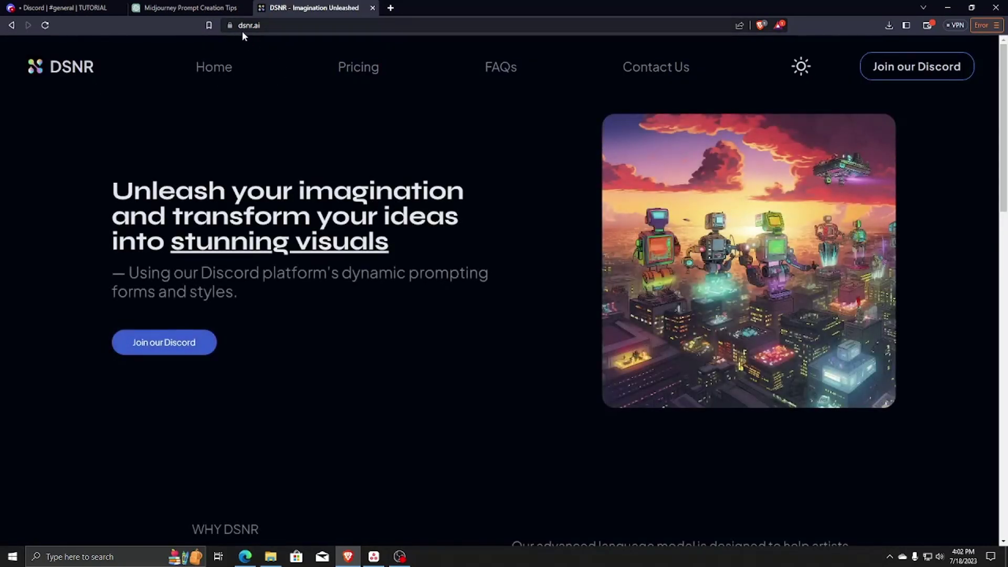
- Join the DSNR Discord server through the website's invite and continue in the browser instead of the desktop app
{"action": "left_click", "coordinate": [160, 346]}
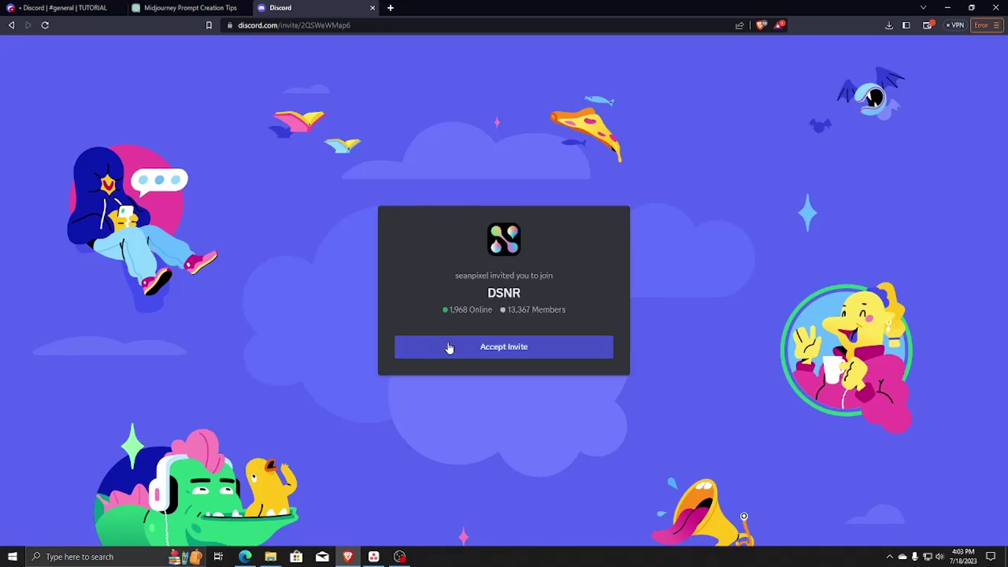
{"action": "left_click", "coordinate": [449, 348]}
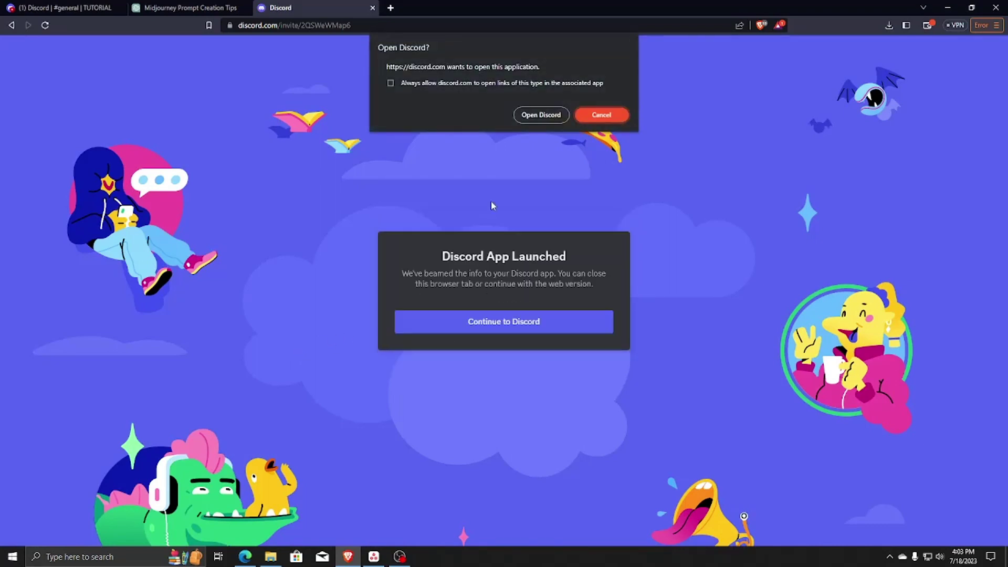
{"action": "left_click", "coordinate": [602, 114]}
{"action": "left_click", "coordinate": [461, 322]}
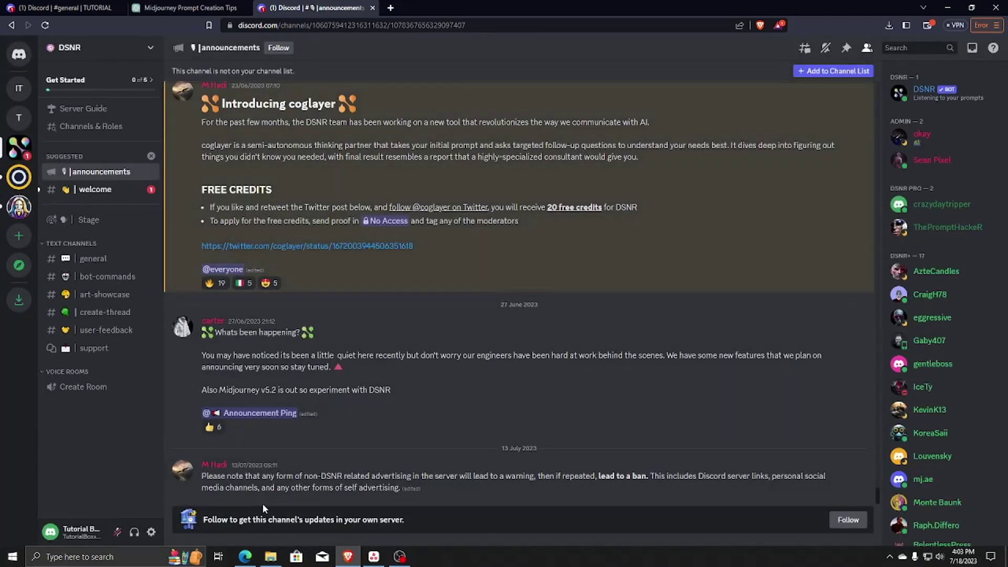
- Open the DSNR server's general channel and agree to the server rules so that messages can be sent there
{"action": "left_click", "coordinate": [244, 556]}
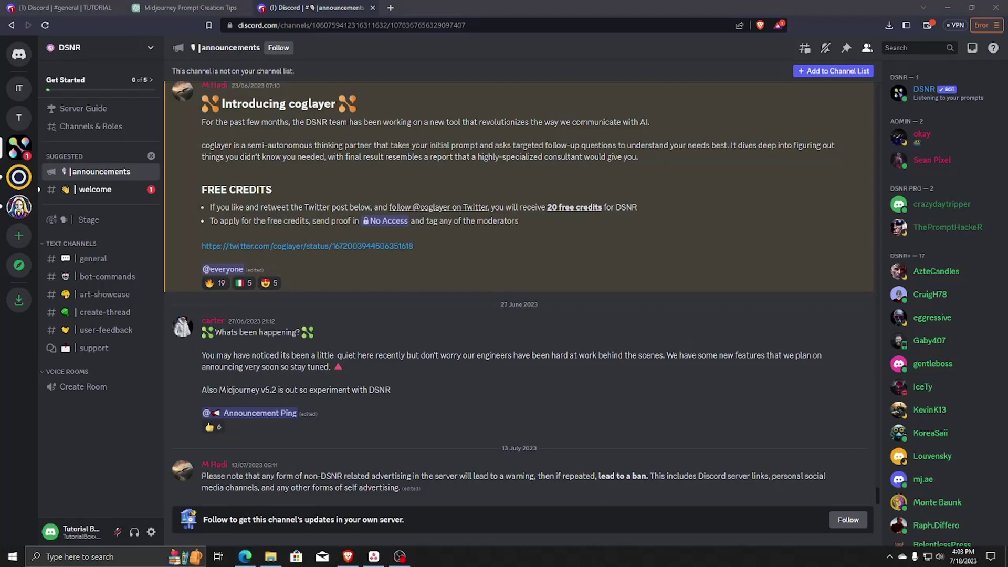
{"action": "left_click", "coordinate": [270, 339]}
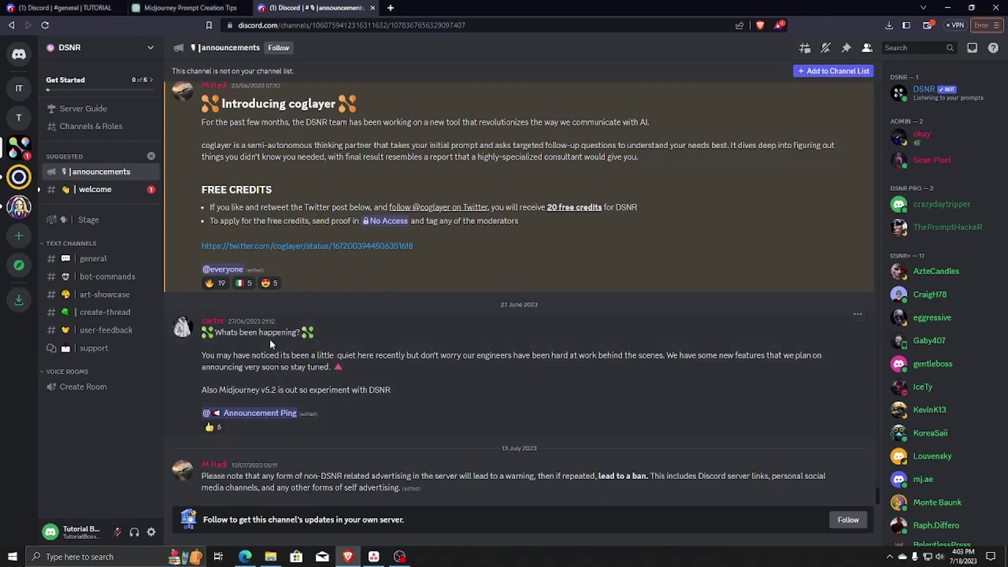
{"action": "left_click", "coordinate": [110, 264]}
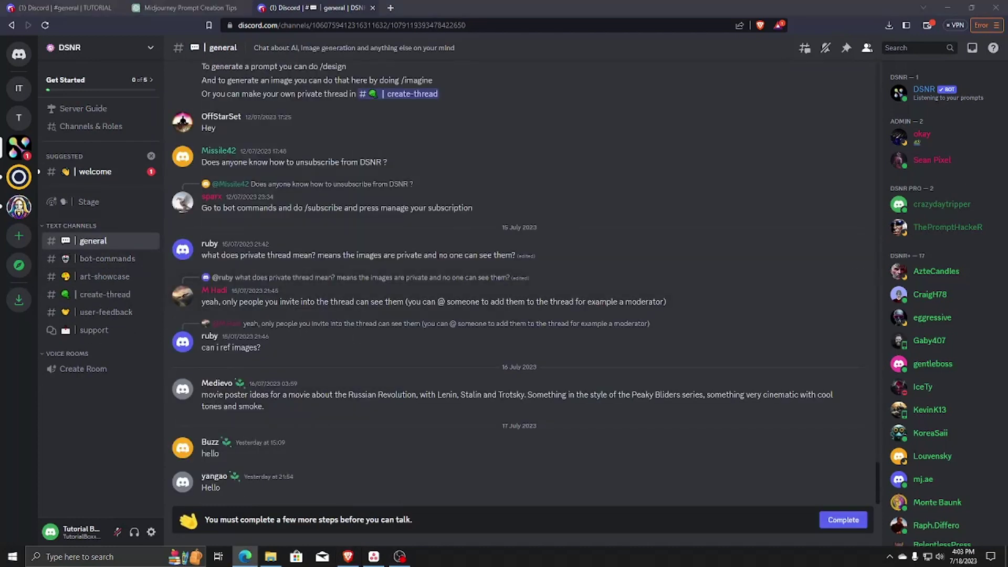
{"action": "left_click", "coordinate": [844, 520]}
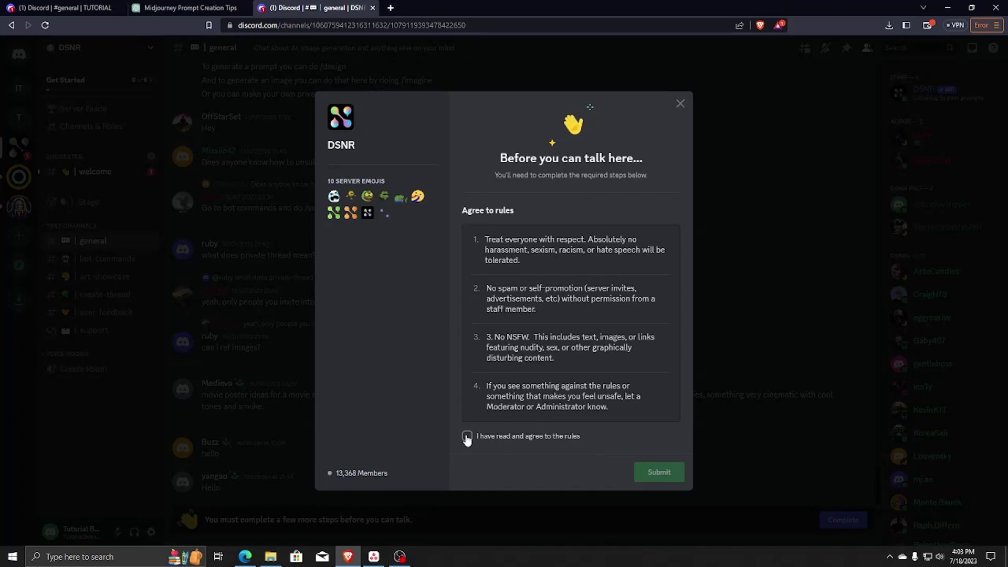
{"action": "left_click", "coordinate": [467, 436]}
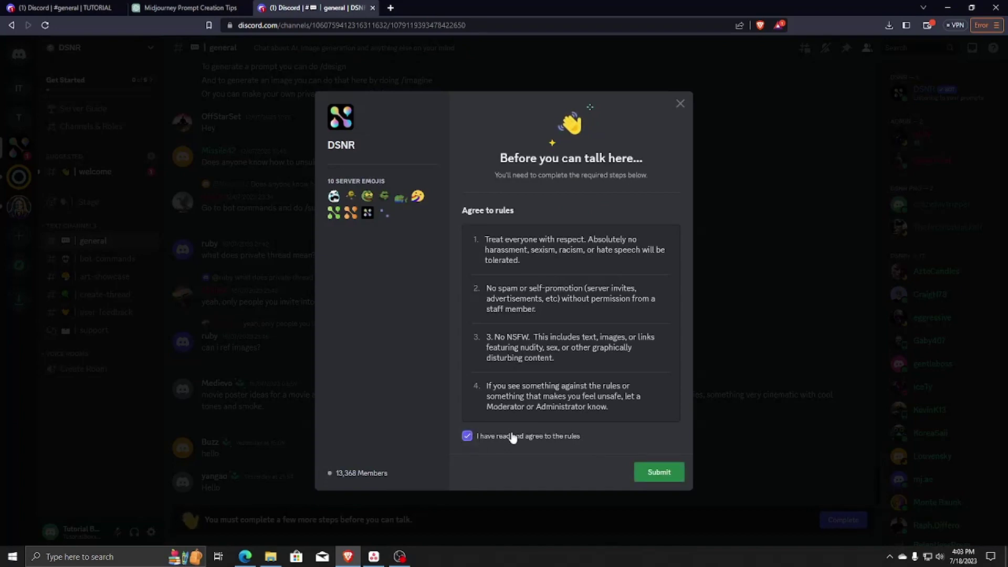
{"action": "left_click", "coordinate": [660, 472]}
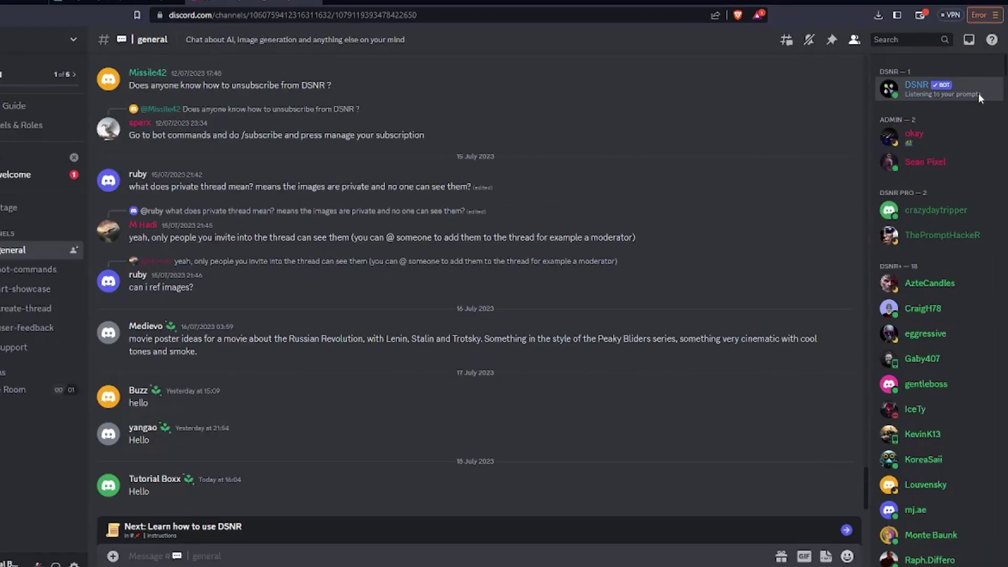
- Add the DSNR bot to the TUTORIAL server, complete the human verification, and go to that server
{"action": "left_click", "coordinate": [939, 92]}
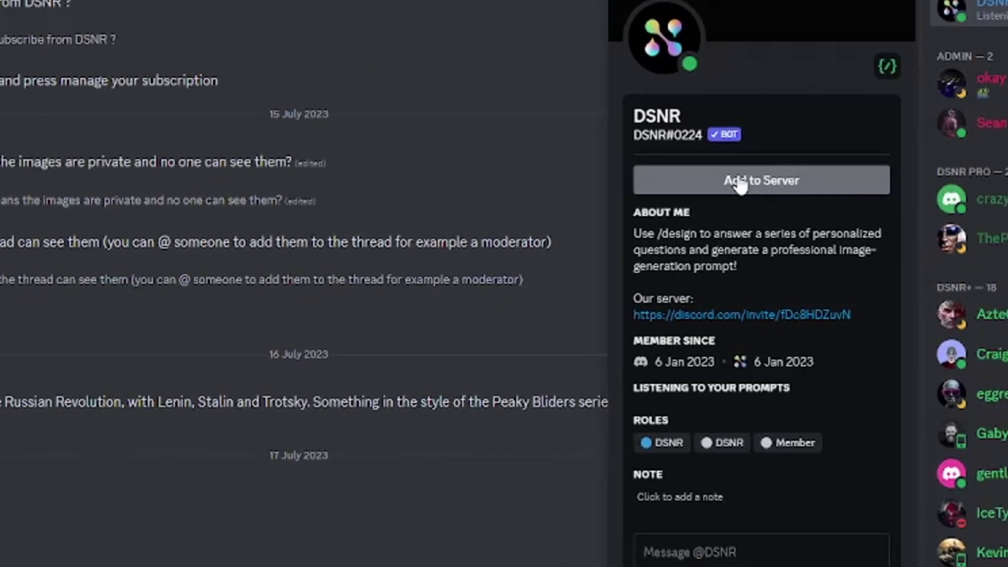
{"action": "left_click", "coordinate": [782, 158]}
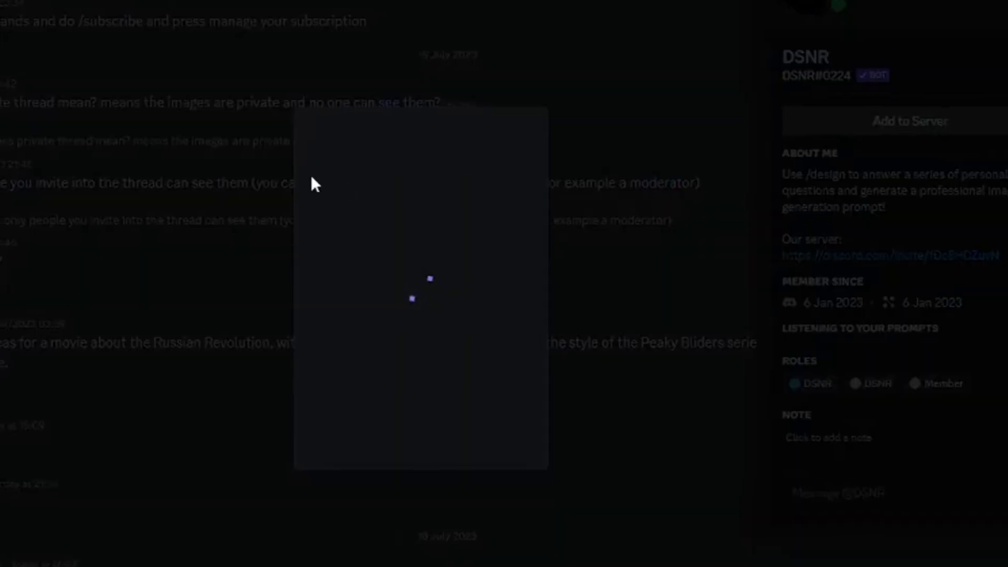
{"action": "left_click", "coordinate": [456, 451]}
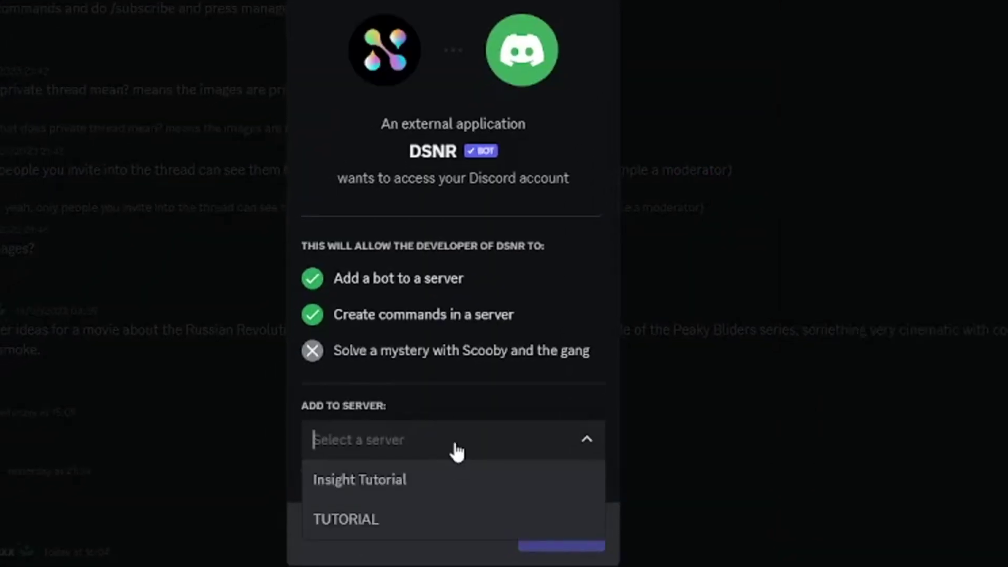
{"action": "left_click", "coordinate": [376, 520]}
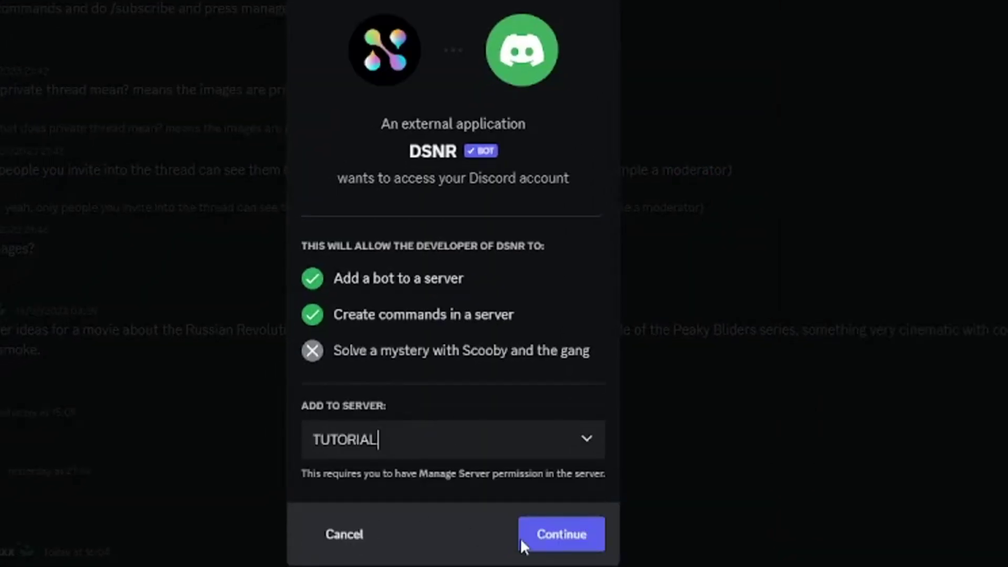
{"action": "left_click", "coordinate": [522, 541]}
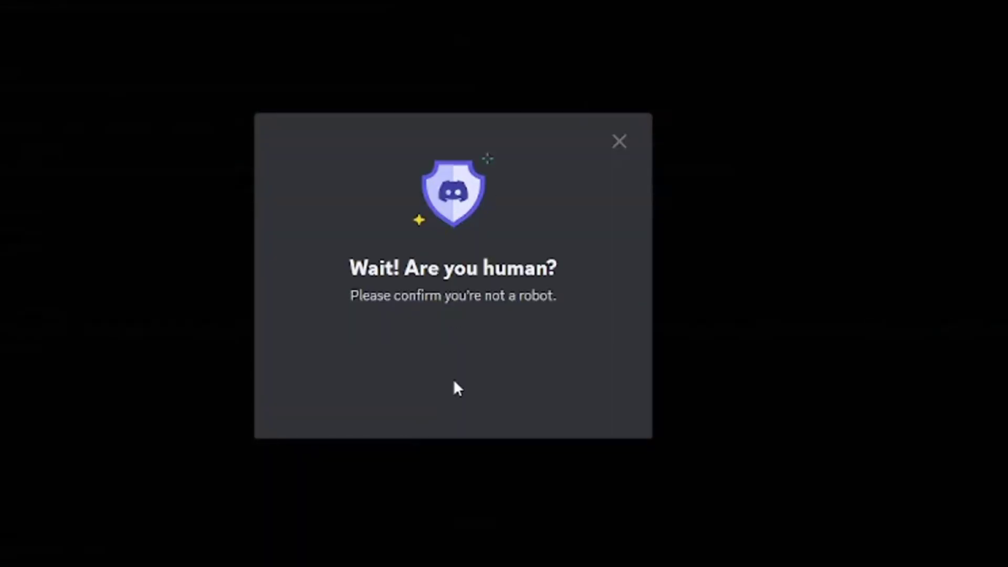
{"action": "left_click", "coordinate": [345, 361]}
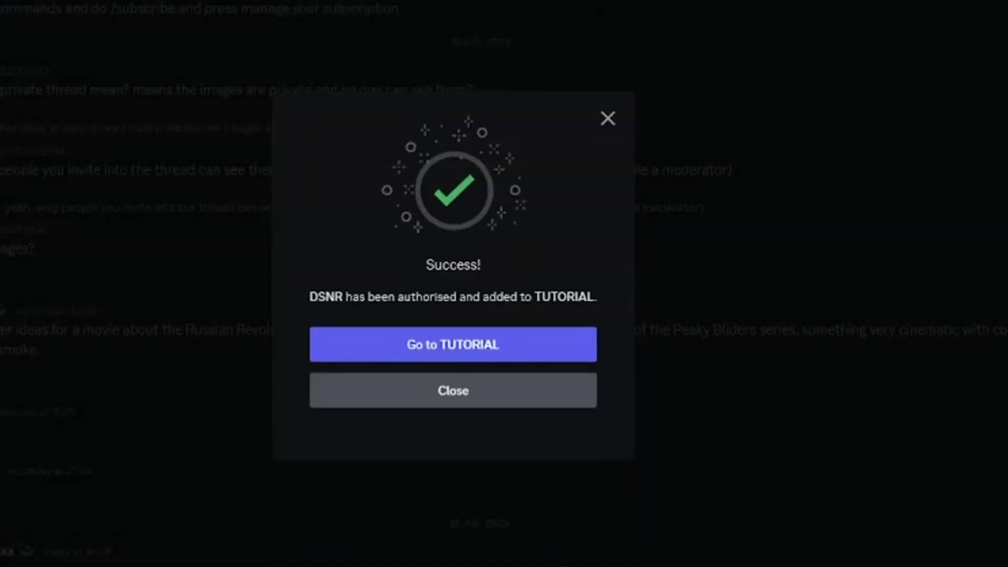
{"action": "left_click", "coordinate": [398, 349]}
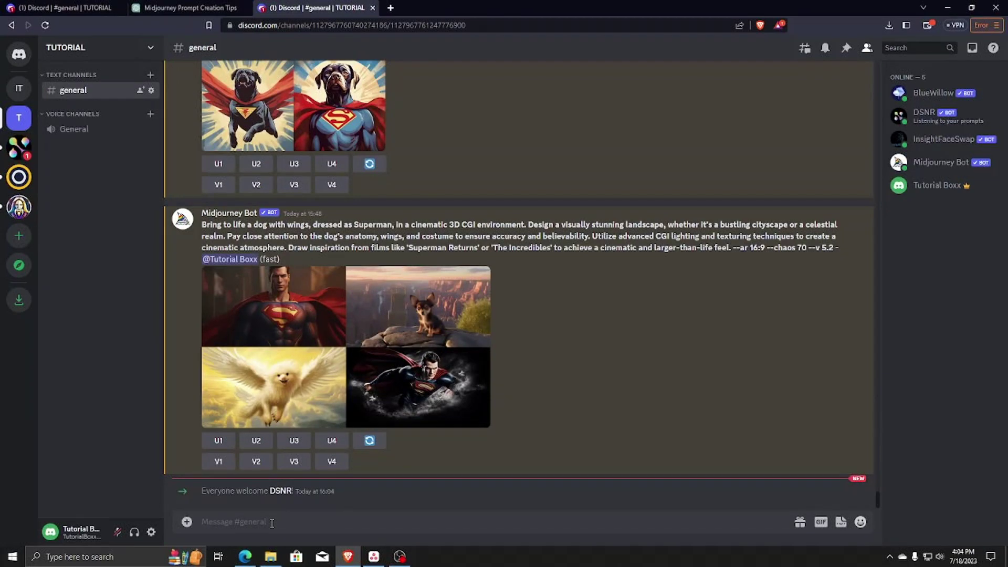
- Run the DSNR bot's /design command in the general channel with the prompt "dog riding a superbike"
{"action": "type", "text": "/design"}
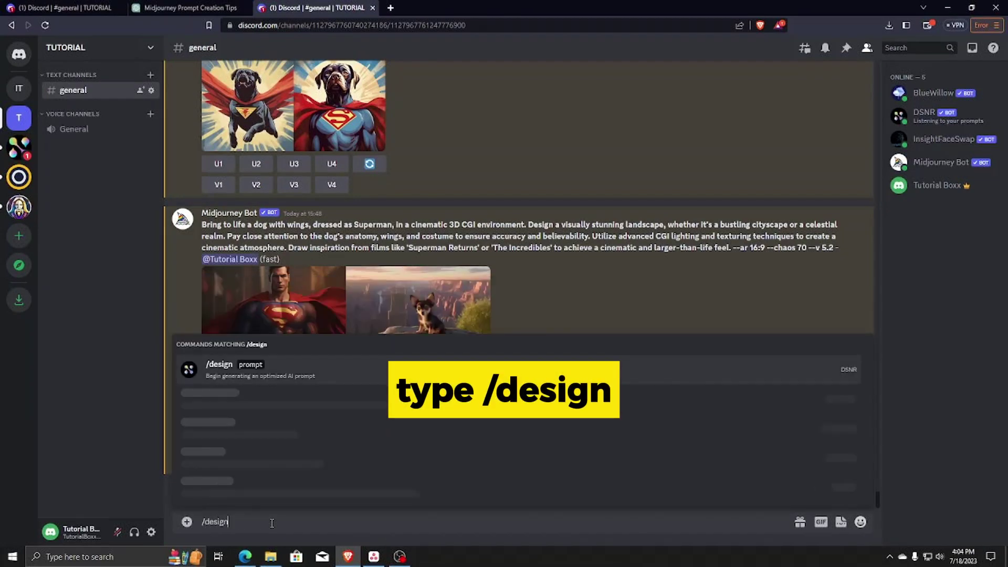
{"action": "key", "text": "Return"}
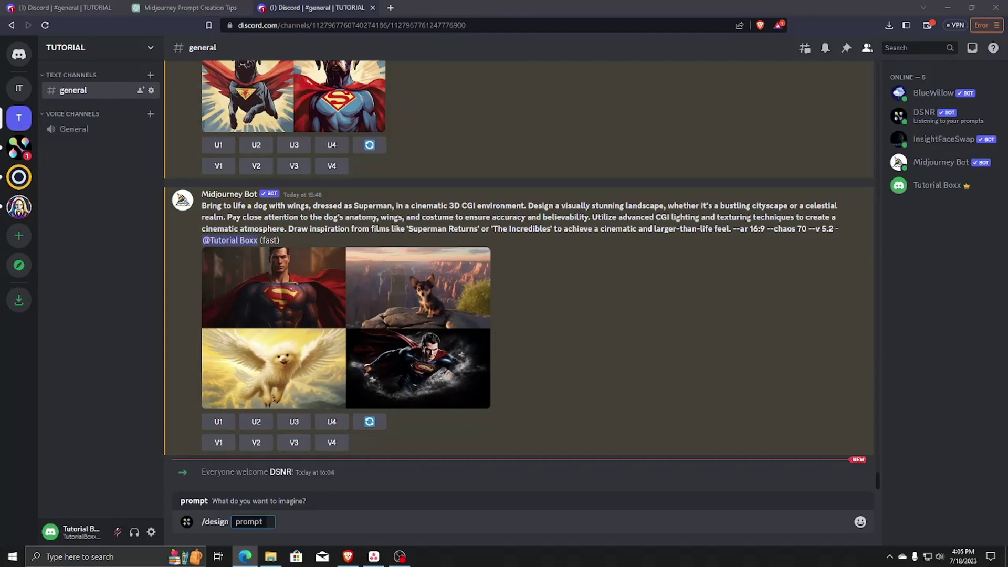
{"action": "key", "text": "alt+Tab"}
{"action": "type", "text": "dog rid"}
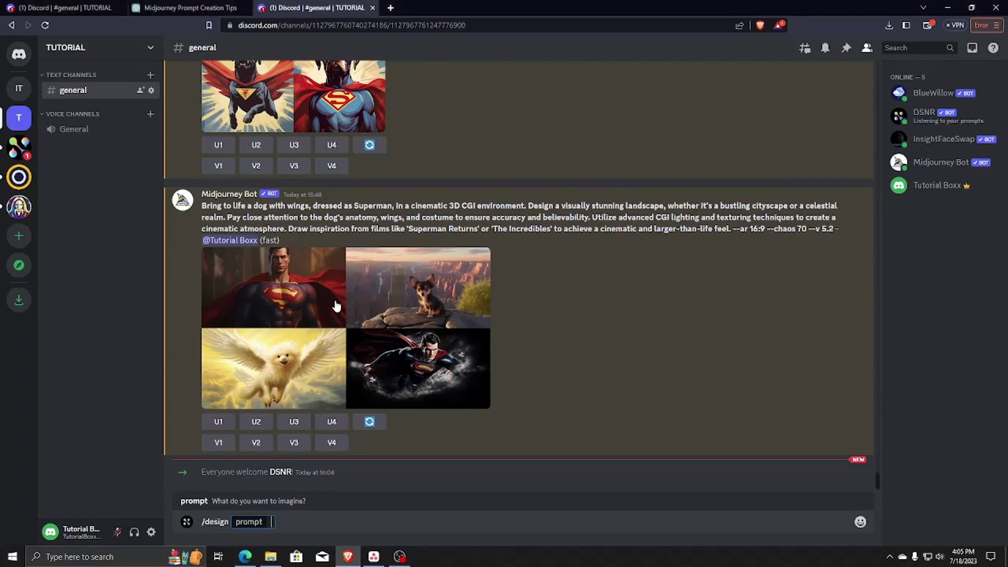
{"action": "type", "text": "ing a moto"}
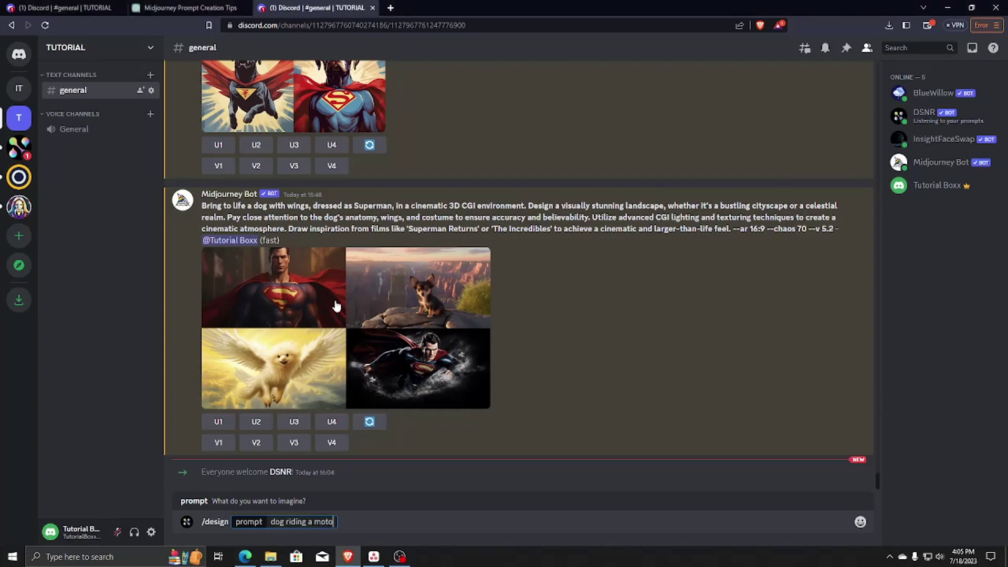
{"action": "key", "text": "BackSpace"}
{"action": "key", "text": "BackSpace"}
{"action": "key", "text": "BackSpace"}
{"action": "type", "text": "superbike"}
{"action": "key", "text": "Return"}
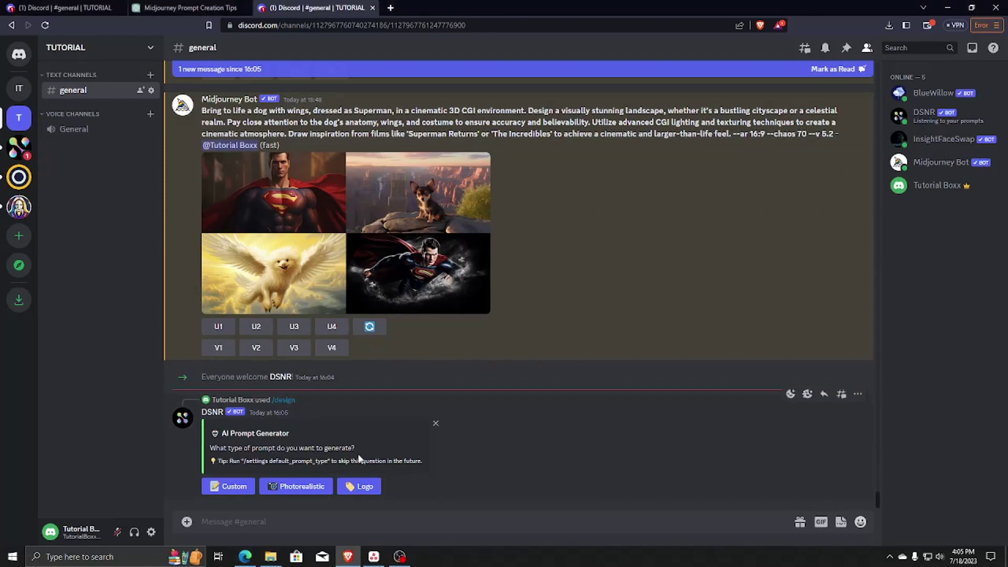
- Answer the AI Prompt Generator with Photorealistic, Labrador Retriever, Black, Sitting upright, Racing helmet and gloves, and Countryside with rolling hills
{"action": "left_click", "coordinate": [296, 486]}
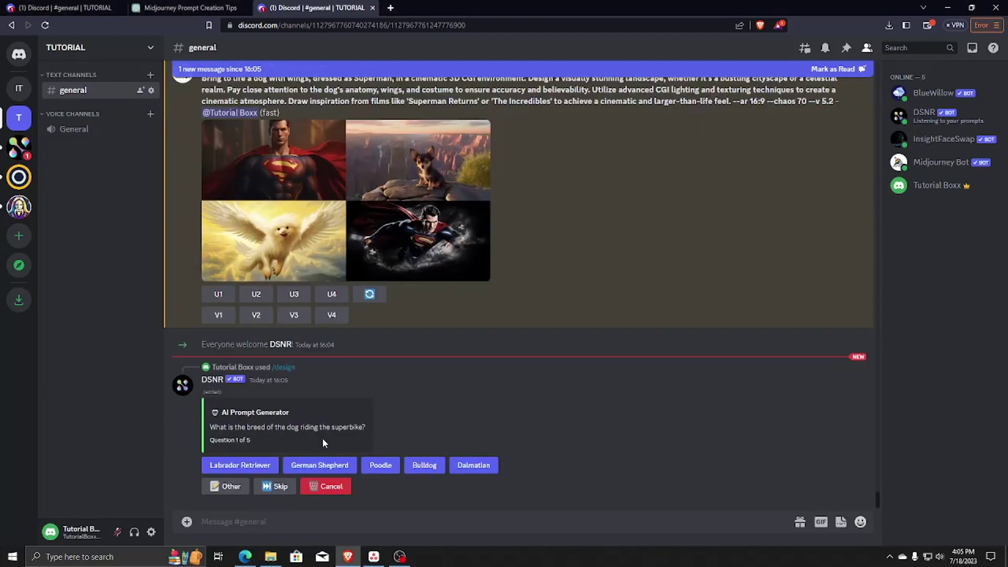
{"action": "left_click", "coordinate": [249, 468]}
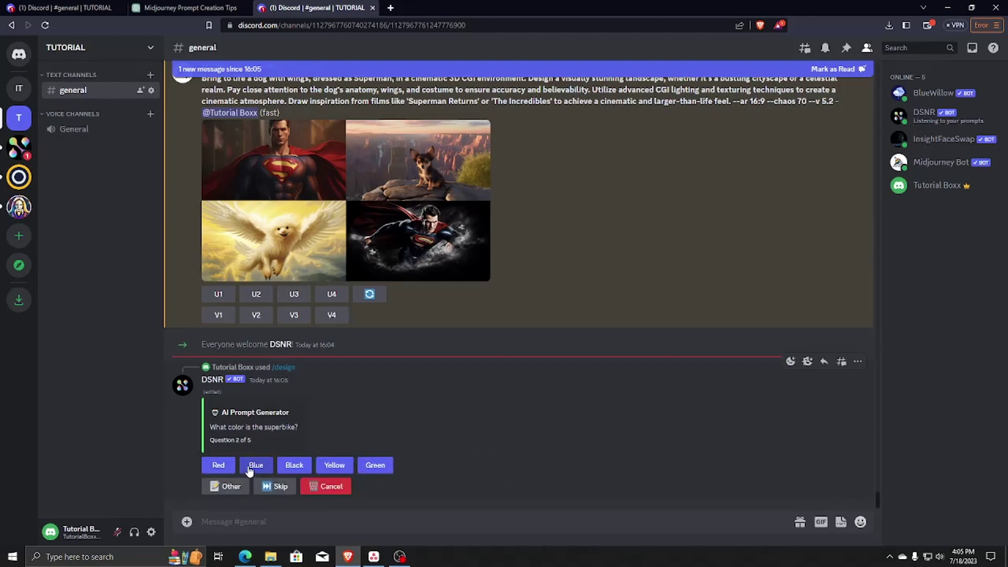
{"action": "left_click", "coordinate": [286, 466]}
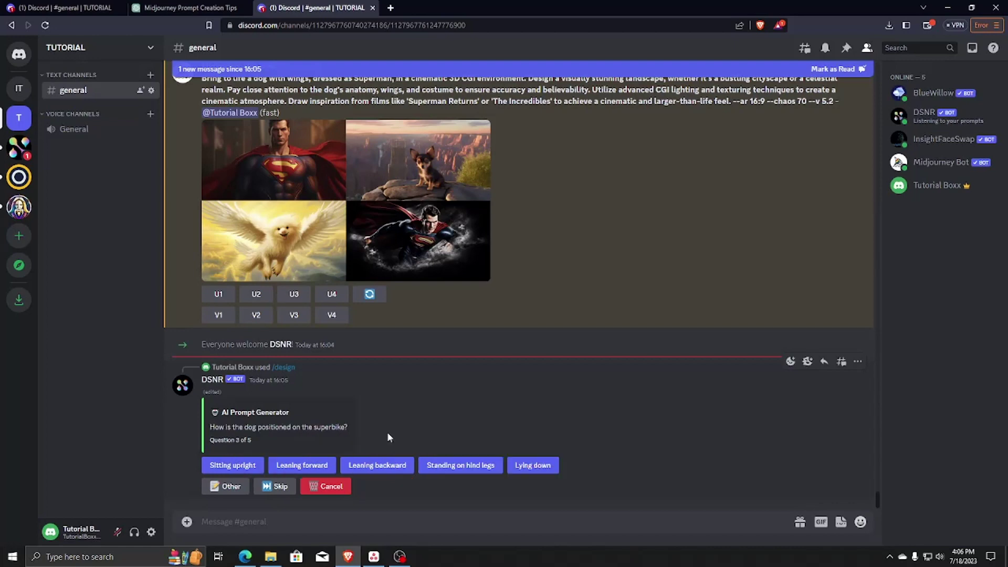
{"action": "left_click", "coordinate": [231, 465]}
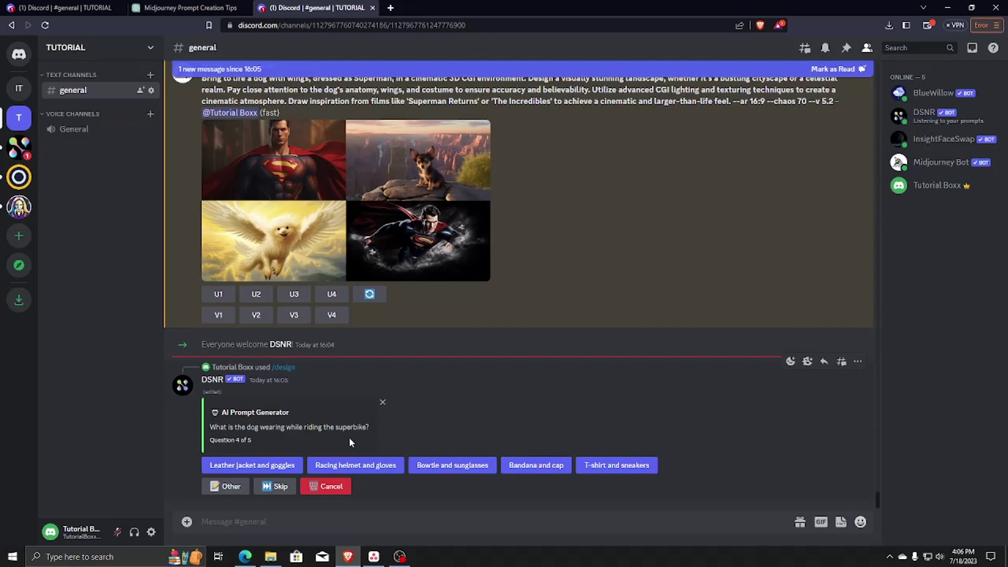
{"action": "left_click", "coordinate": [354, 466]}
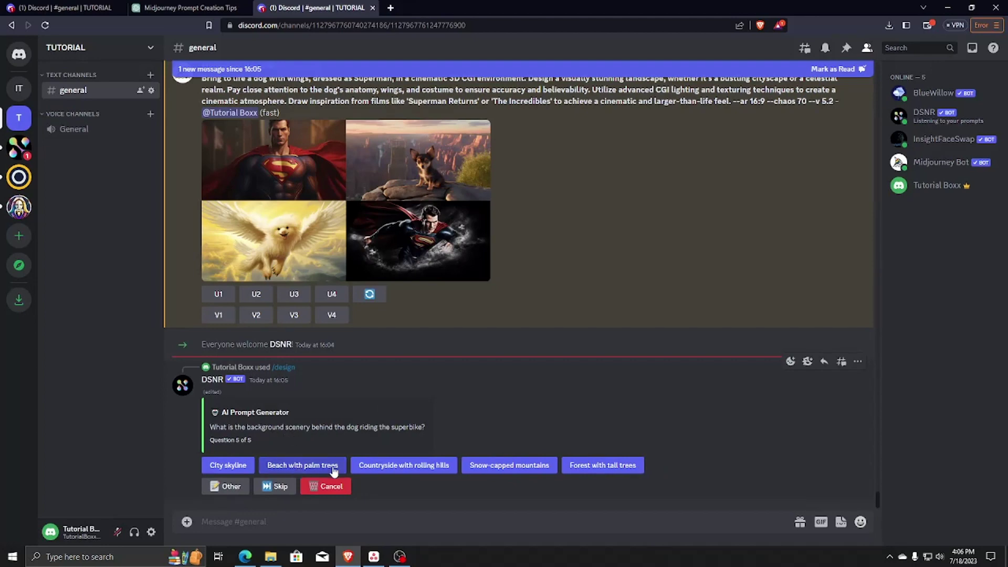
{"action": "left_click", "coordinate": [383, 466]}
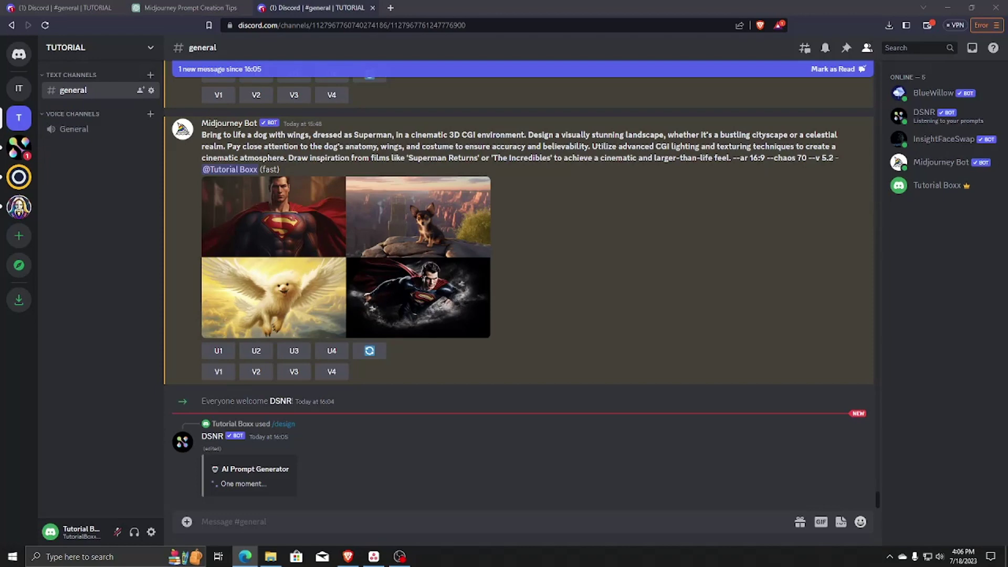
- Copy the full superbike dog prompt that the DSNR bot generated in the general channel, including its style parameters
{"action": "left_click", "coordinate": [257, 417]}
{"action": "left_click_drag", "start_coordinate": [205, 368], "coordinate": [770, 431]}
{"action": "key", "text": "ctrl+c"}
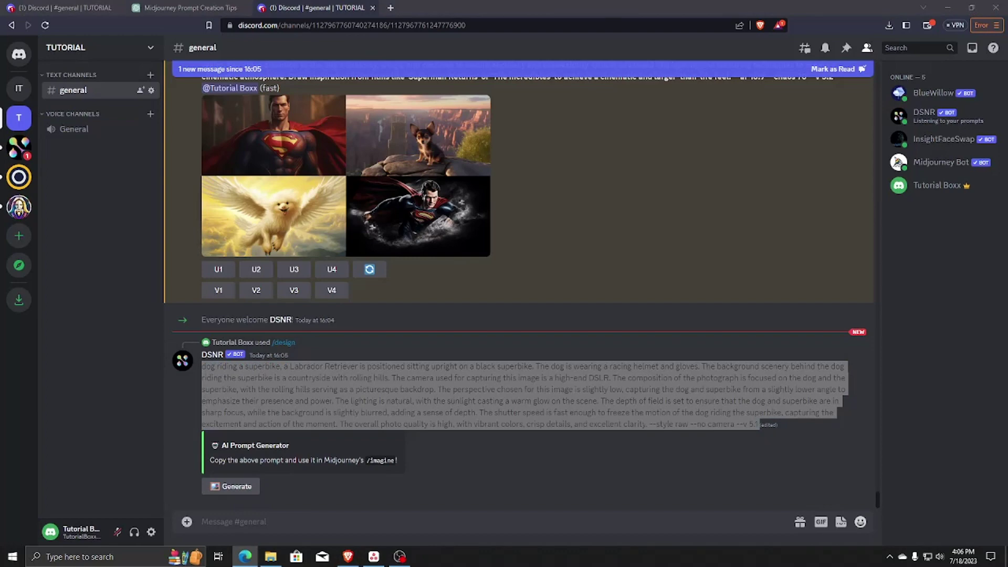
- Run Midjourney's /imagine command in the general channel with the copied superbike prompt and view the resulting image grid enlarged
{"action": "left_click", "coordinate": [228, 521]}
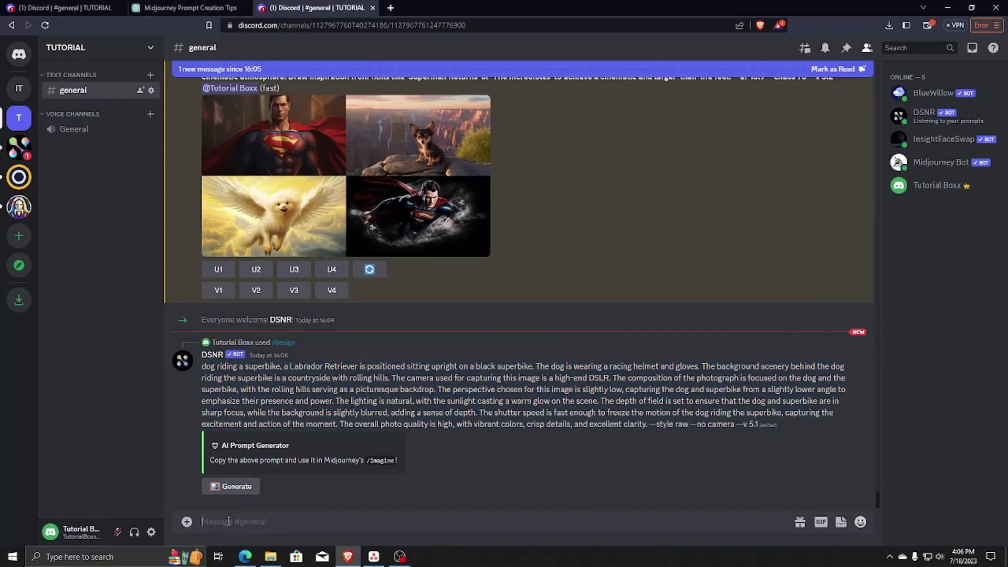
{"action": "type", "text": "/ima"}
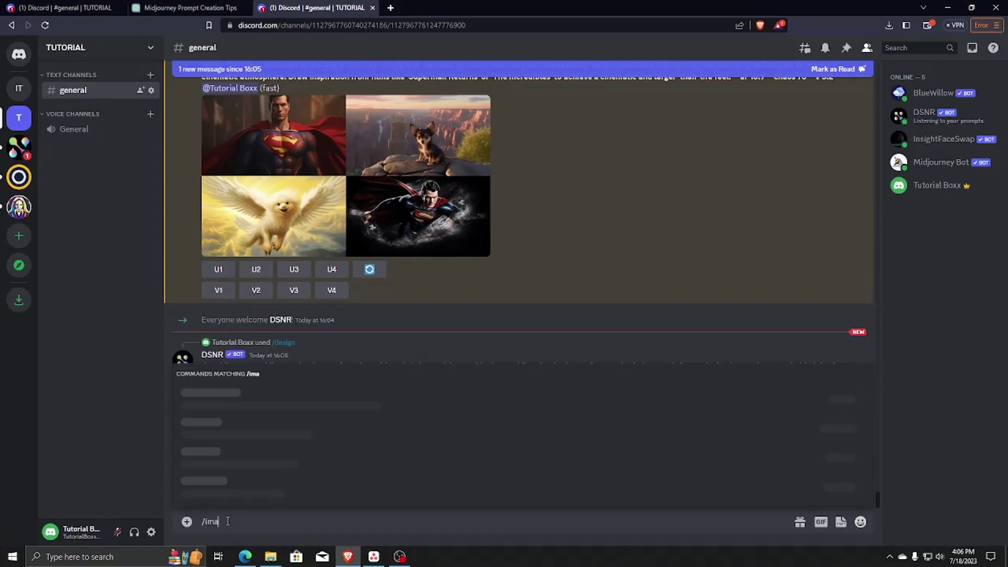
{"action": "key", "text": "Return"}
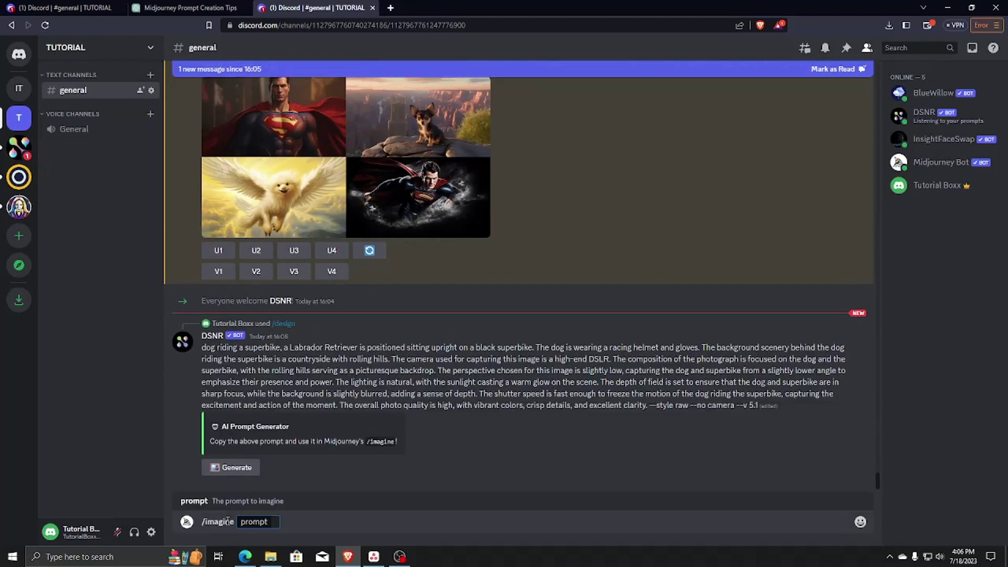
{"action": "key", "text": "ctrl+v"}
{"action": "key", "text": "Return"}
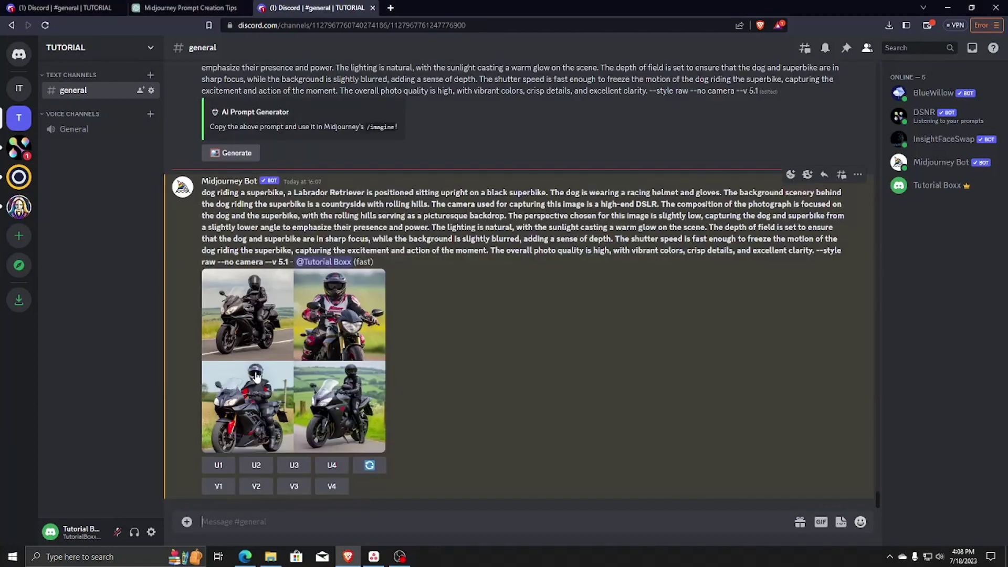
{"action": "left_click", "coordinate": [269, 352]}
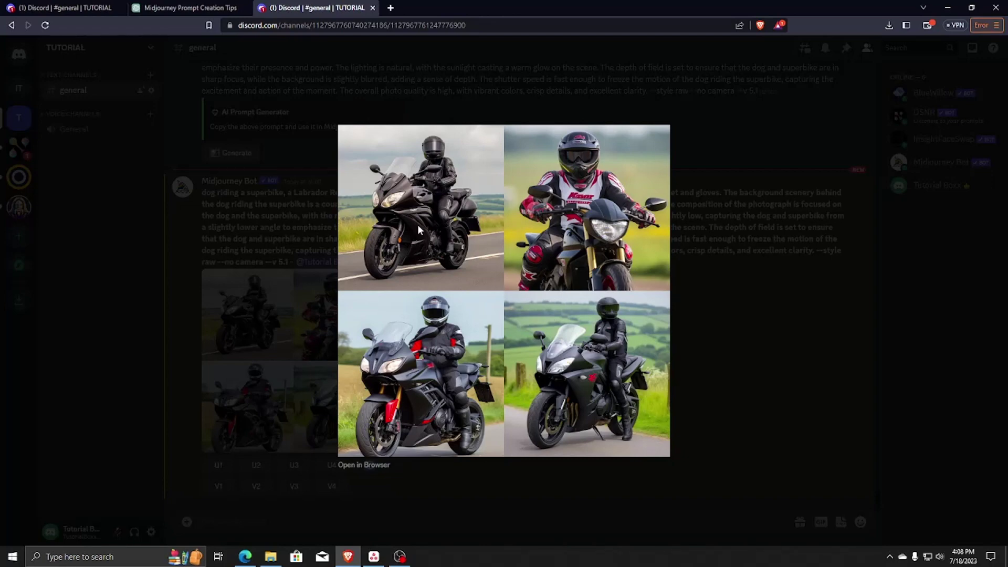
{"action": "left_click", "coordinate": [723, 341]}
- Open a direct conversation with the DSNR bot and run its /design command with the prompt "cyborg dog in the outerspace"
{"action": "left_click", "coordinate": [924, 112]}
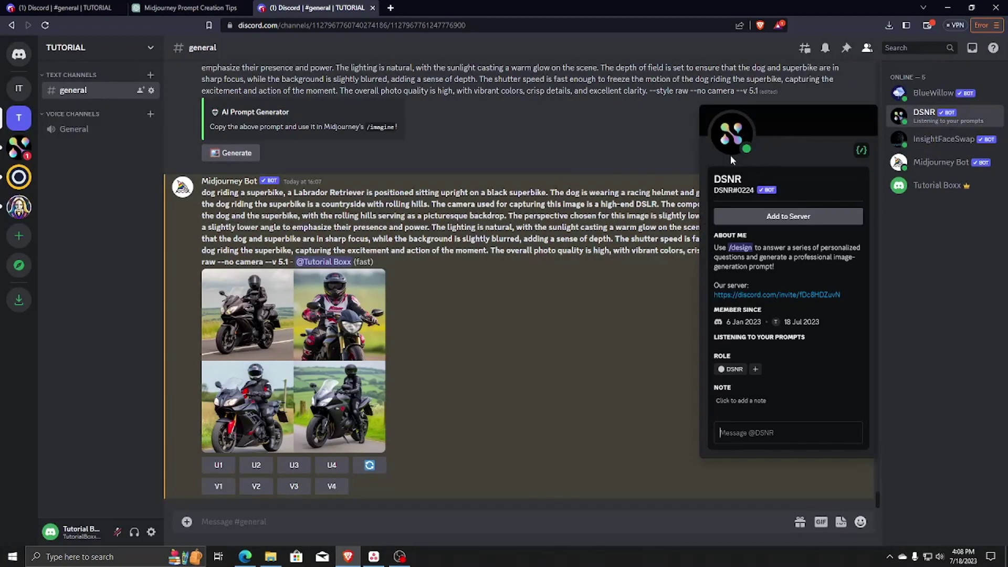
{"action": "left_click", "coordinate": [726, 153]}
{"action": "key", "text": "Escape"}
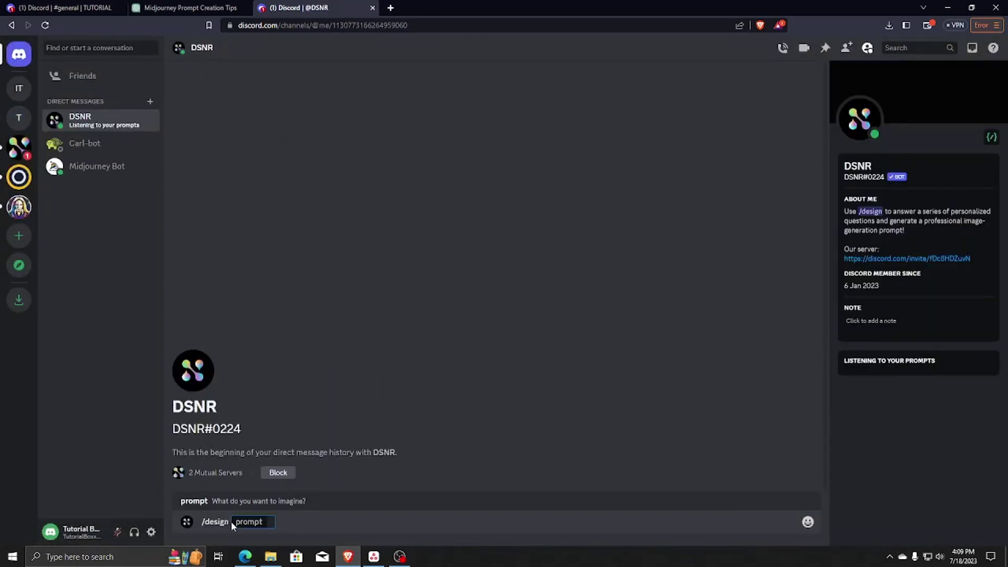
{"action": "type", "text": "cybor"}
{"action": "type", "text": "g dog in the cyberspace"}
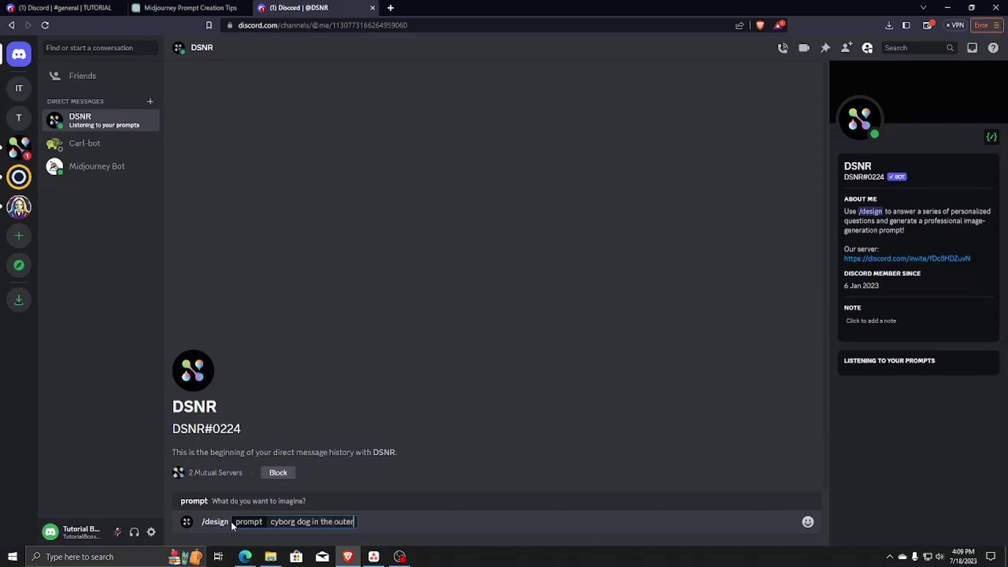
{"action": "key", "text": "Return"}
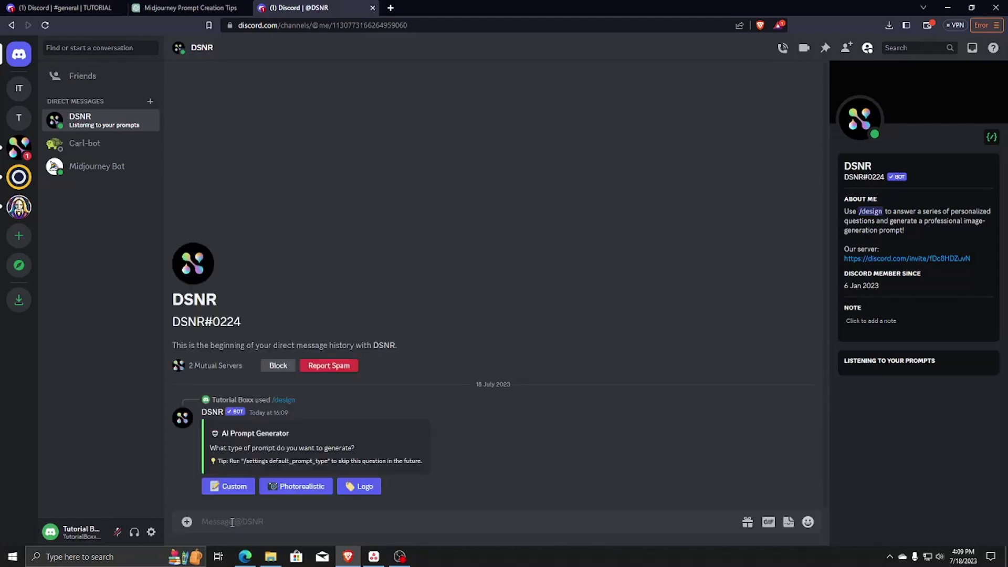
- Answer the generator with Photorealistic, Metallic hues, Fierce and determined, Floating asteroids and space debris, Exploring a futuristic space station, and Laser beams shooting from the dog's eyes
{"action": "left_click", "coordinate": [297, 487]}
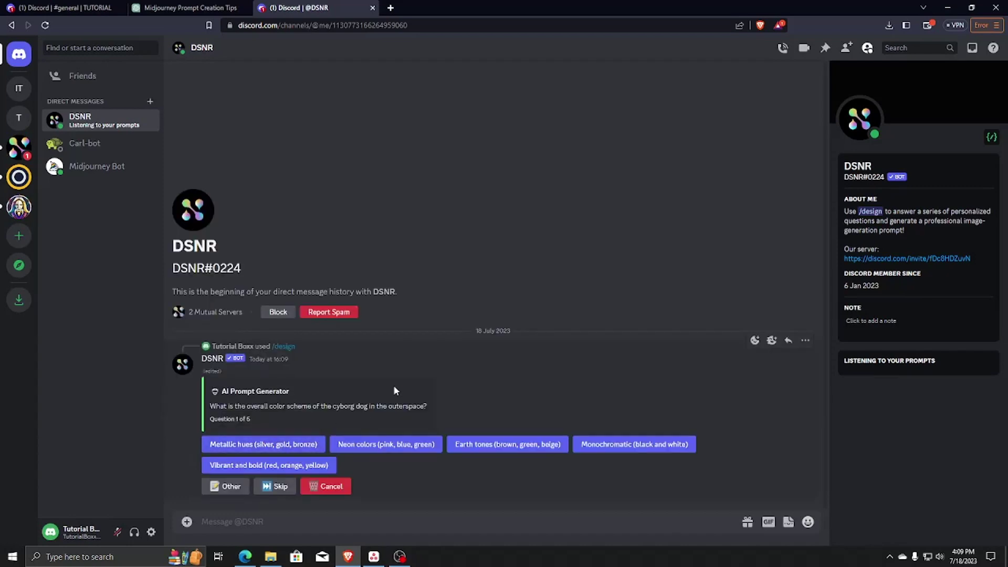
{"action": "left_click", "coordinate": [268, 445]}
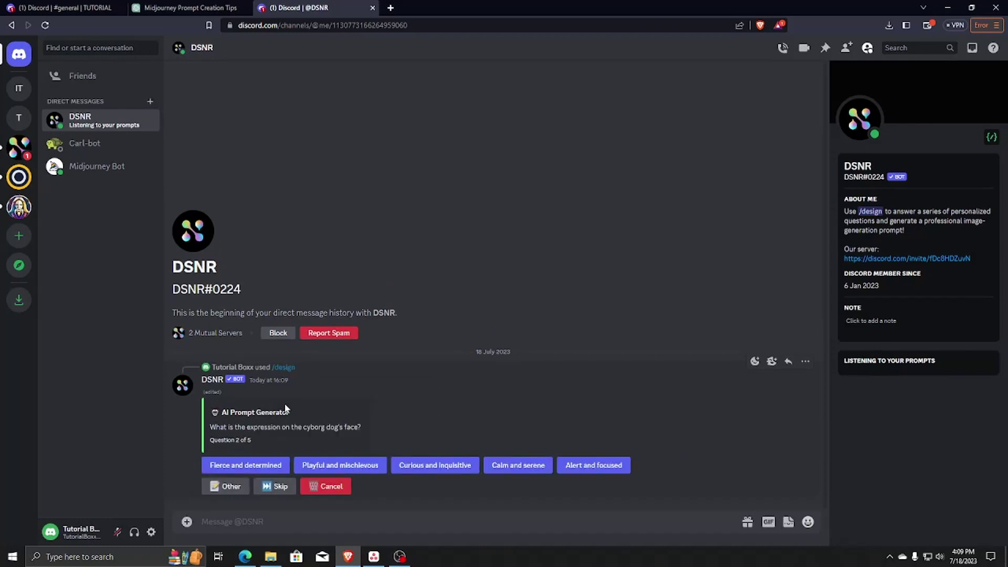
{"action": "left_click", "coordinate": [239, 466]}
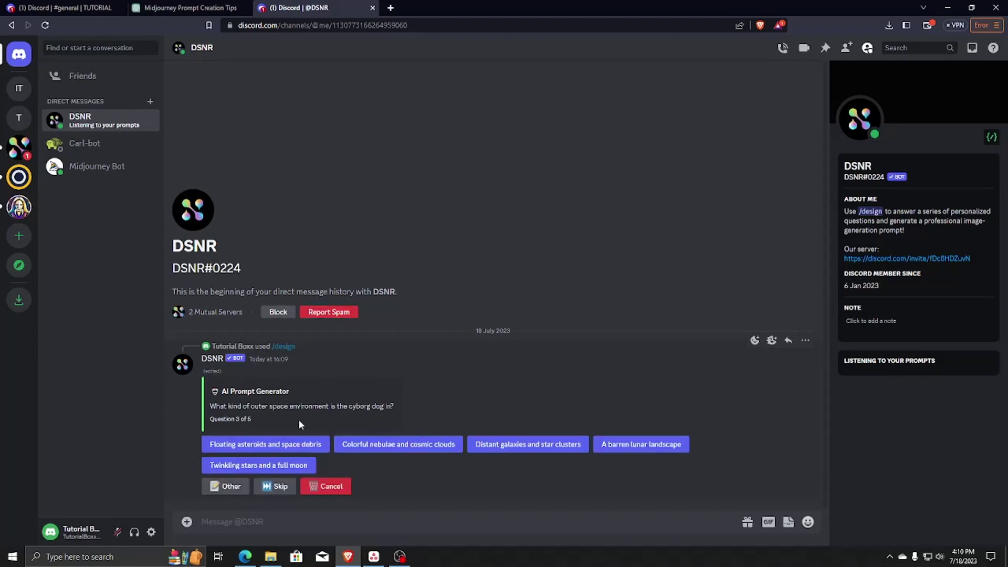
{"action": "left_click", "coordinate": [271, 449]}
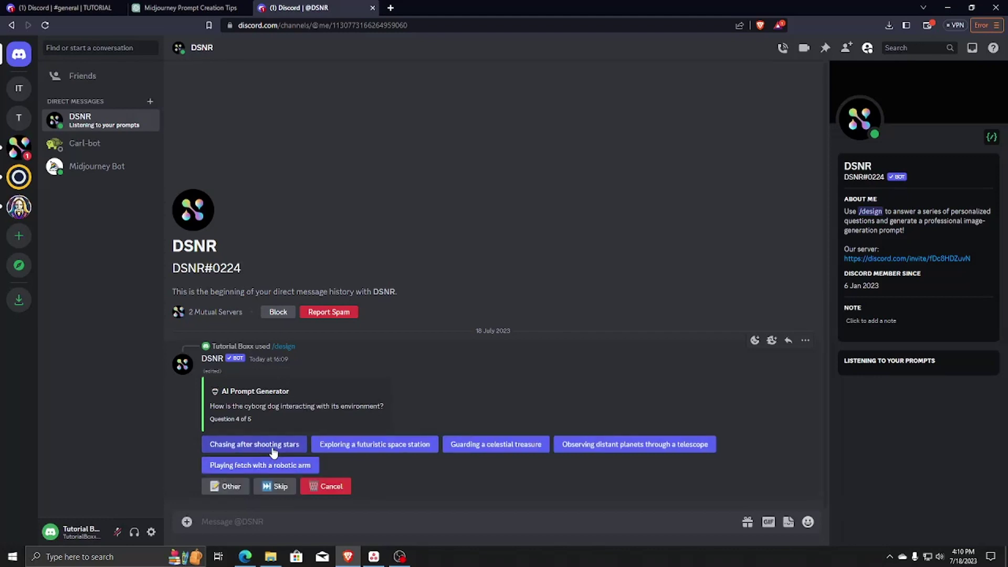
{"action": "left_click", "coordinate": [349, 444]}
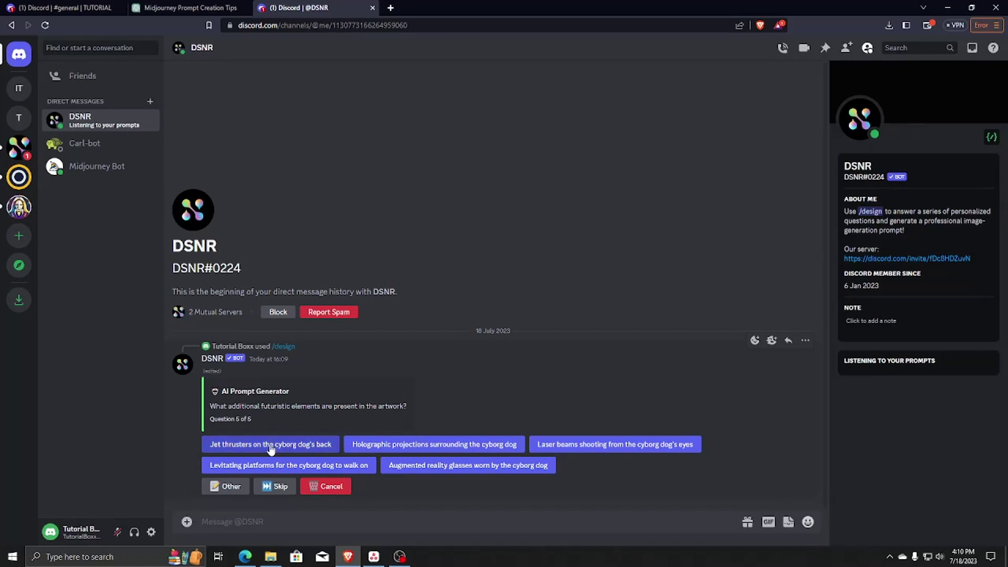
{"action": "left_click", "coordinate": [603, 447]}
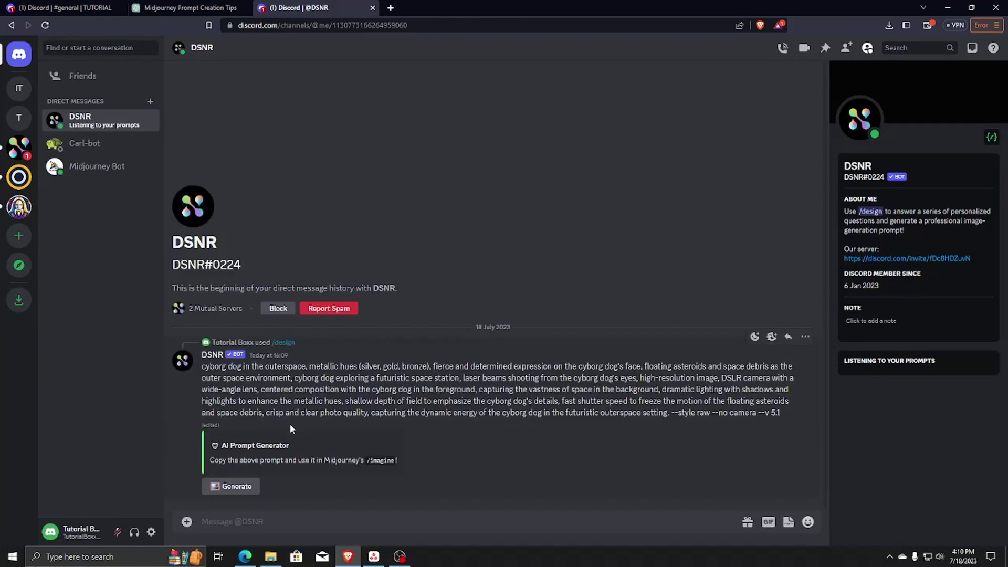
- Copy the generated cyborg dog prompt and submit it with /imagine in the Midjourney Bot's direct conversation
{"action": "left_click_drag", "start_coordinate": [204, 366], "coordinate": [786, 416]}
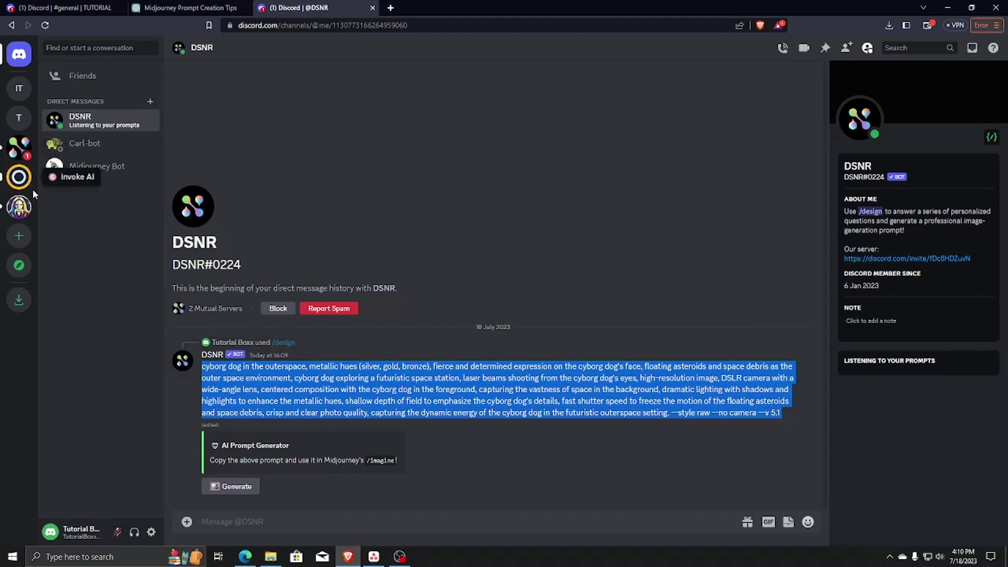
{"action": "left_click", "coordinate": [90, 166]}
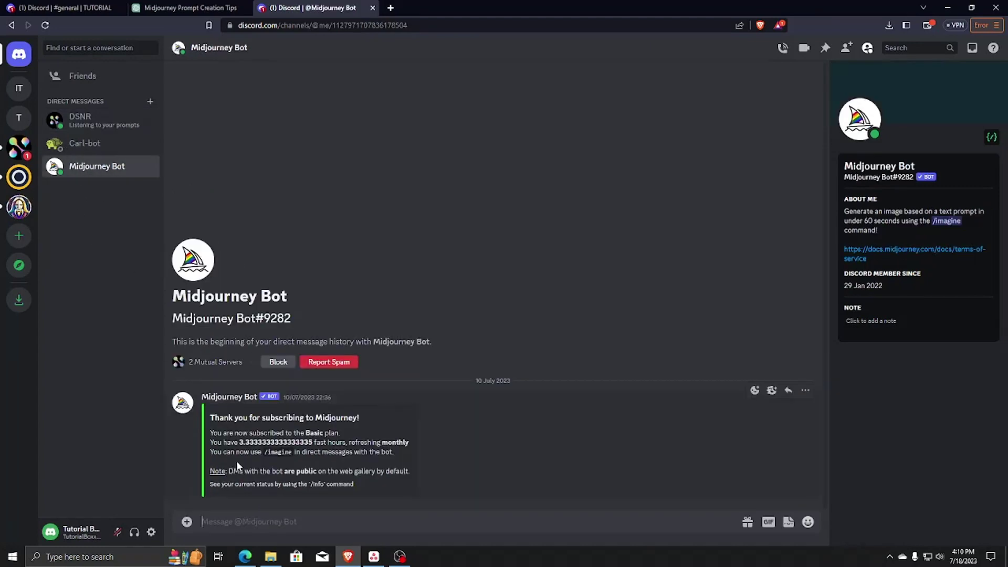
{"action": "type", "text": "/ima"}
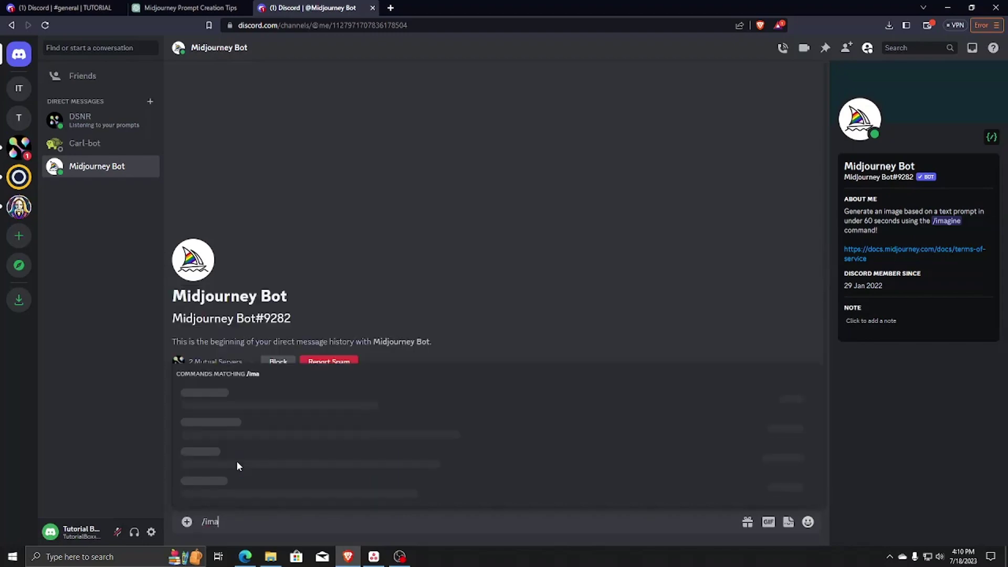
{"action": "key", "text": "Tab"}
{"action": "key", "text": "ctrl+v"}
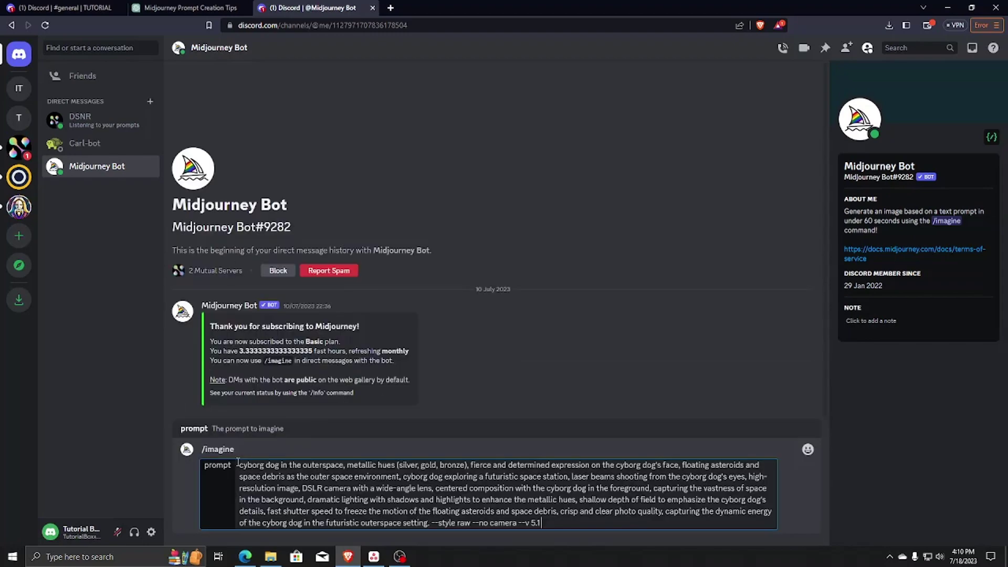
{"action": "key", "text": "Return"}
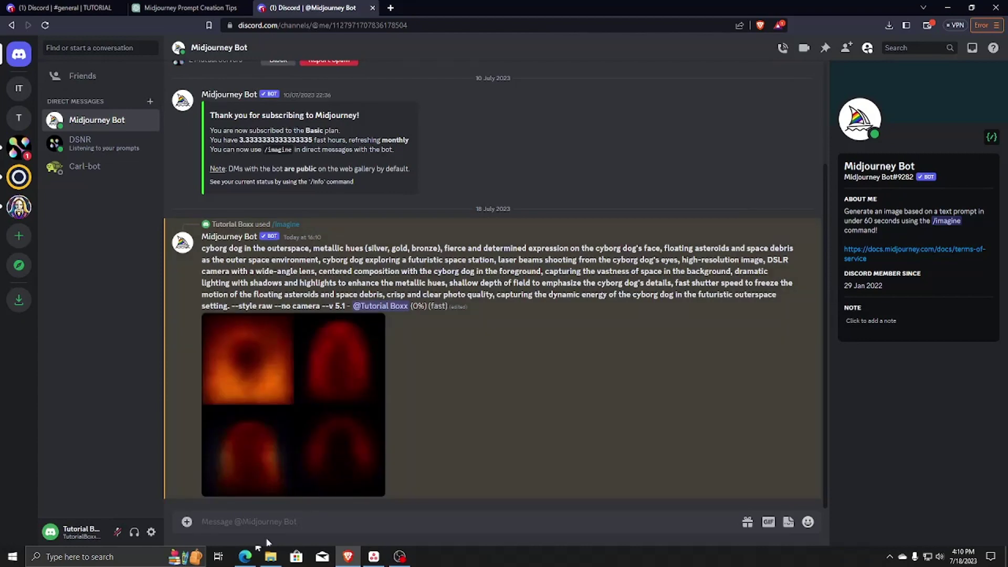
{"action": "left_click", "coordinate": [240, 564]}
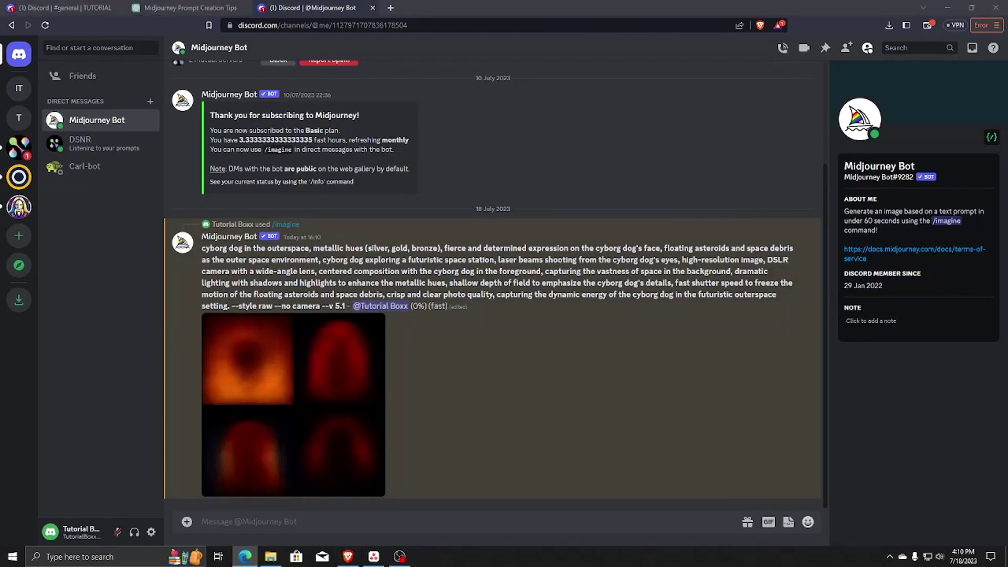
{"action": "left_click", "coordinate": [277, 374]}
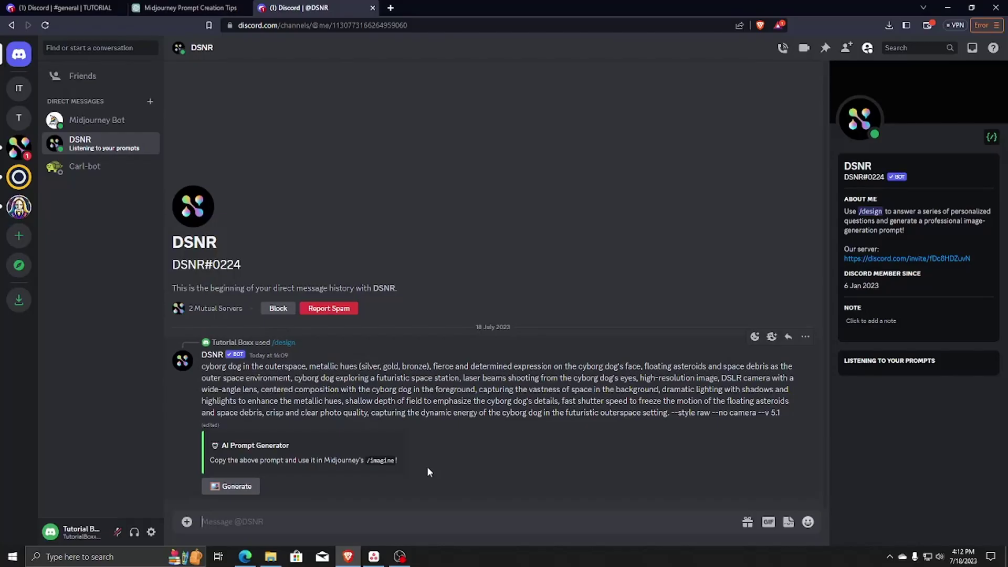
- Run the /subscribe command in the DSNR direct conversation and open the linked pricing page to examine the subscription plans
{"action": "type", "text": "/subscribe"}
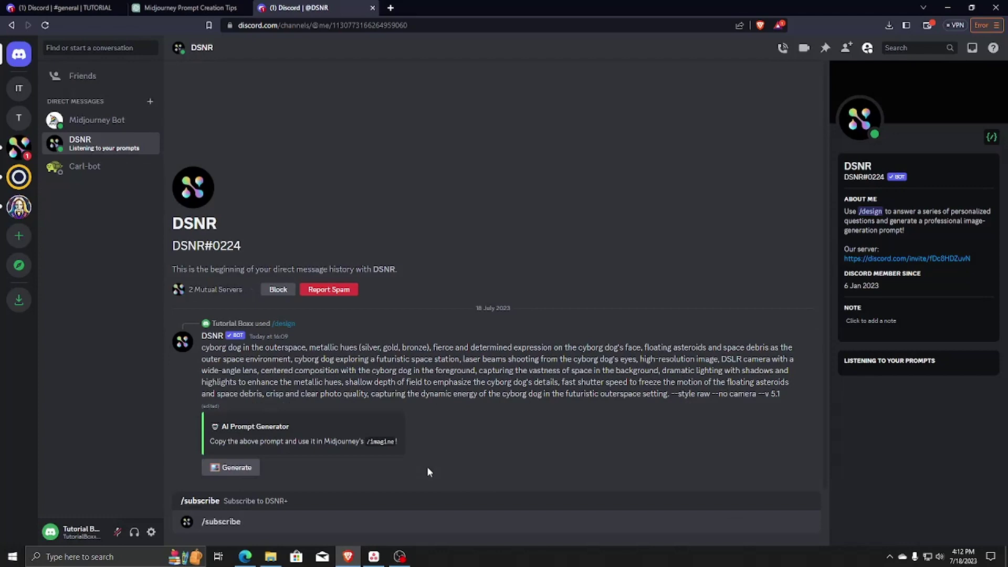
{"action": "key", "text": "Return"}
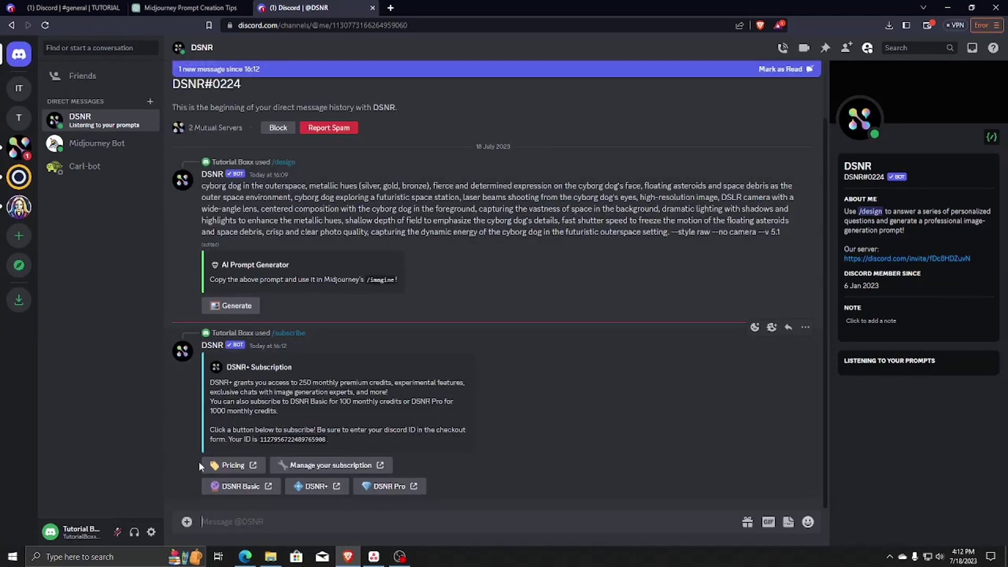
{"action": "left_click", "coordinate": [339, 467]}
{"action": "left_click", "coordinate": [591, 349]}
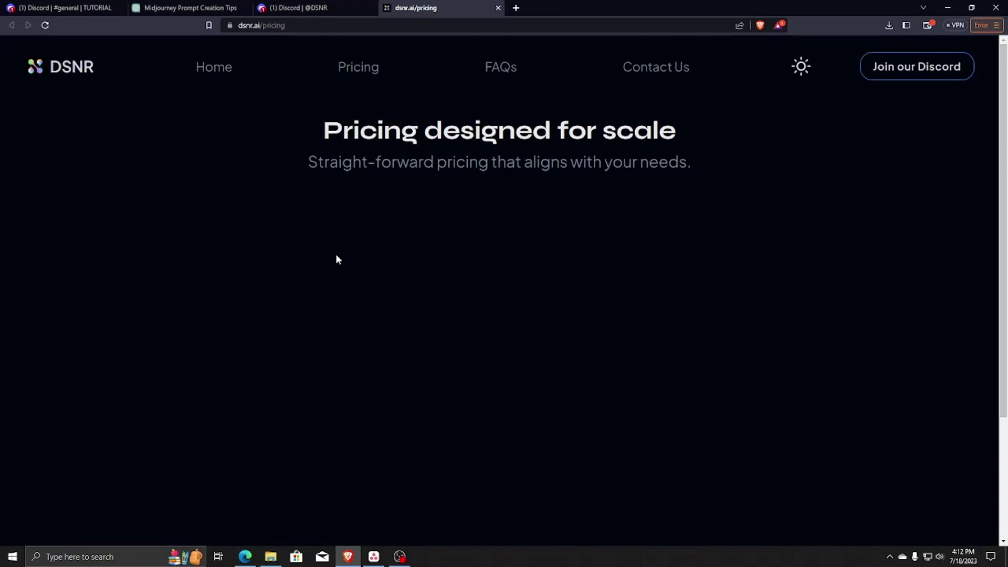
{"action": "scroll", "coordinate": [315, 253], "scroll_direction": "down", "scroll_amount": 1}
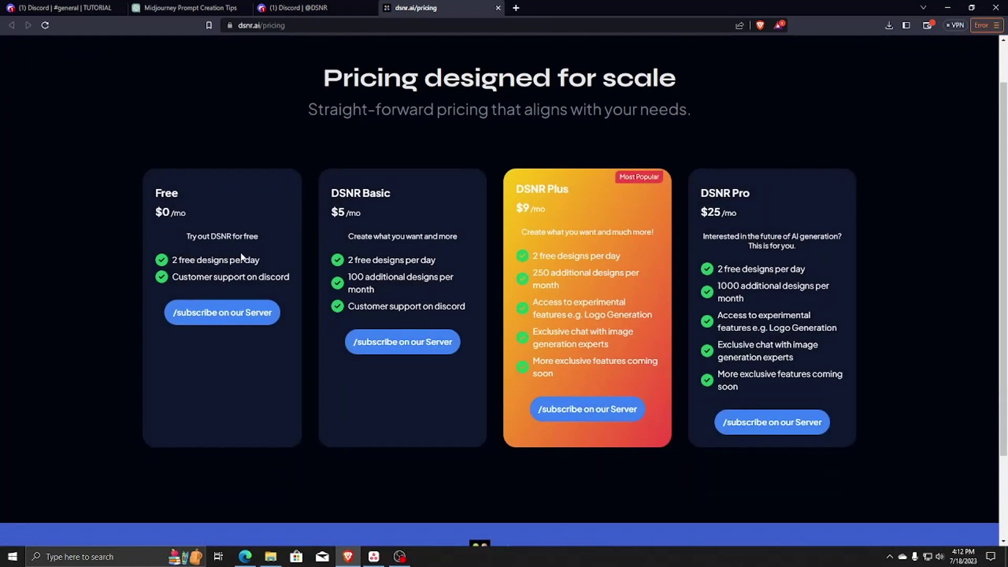
{"action": "left_click", "coordinate": [245, 556]}
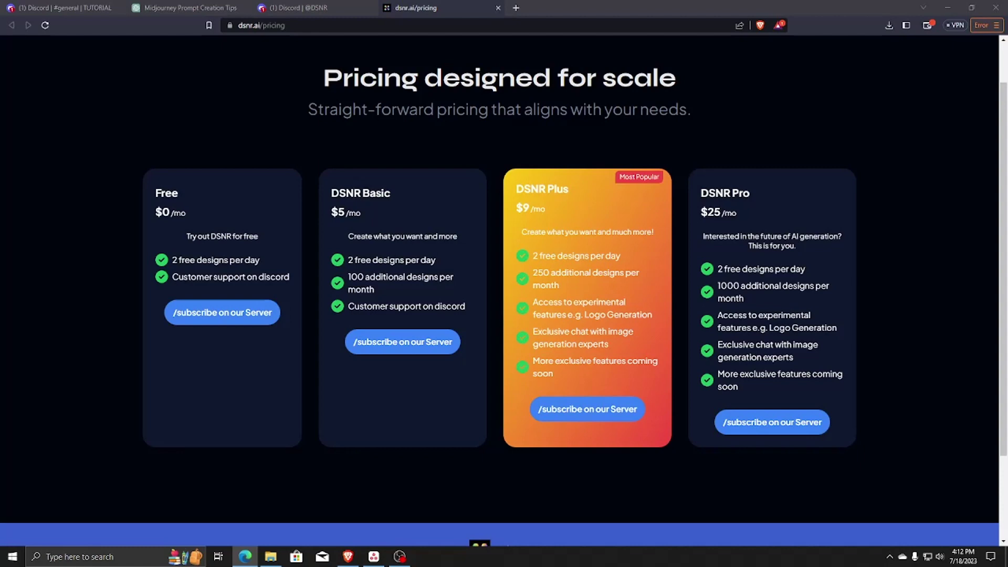
{"action": "left_click", "coordinate": [291, 261]}
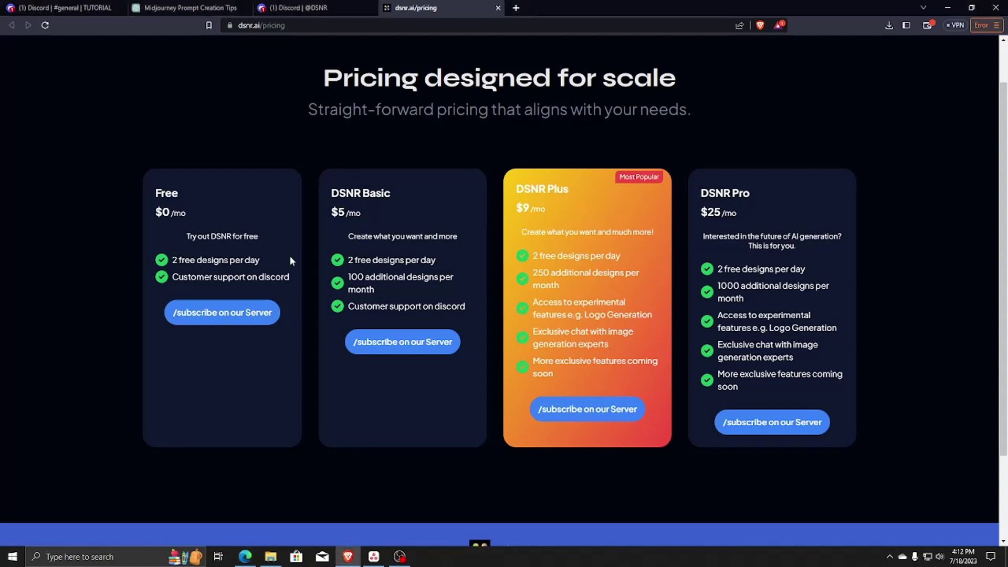